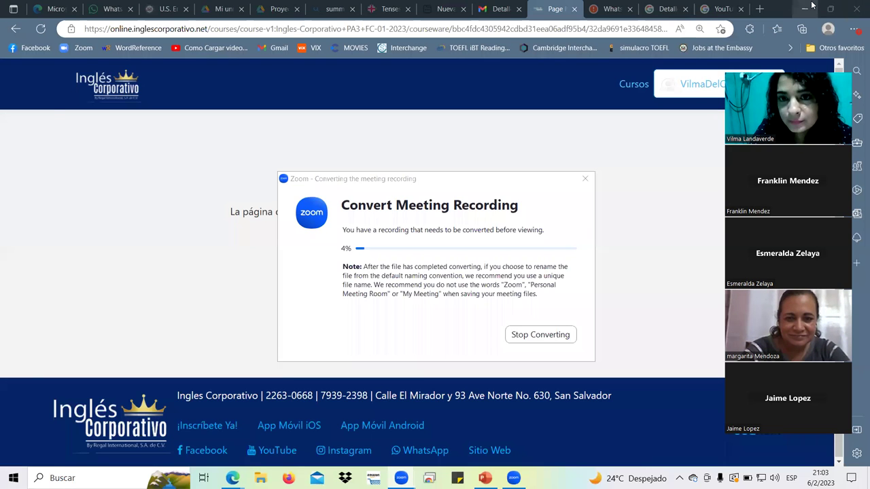
- Bring the Inglés Insaforp deck to the front and move the participants' videos off the slide
left_click(810, 5)
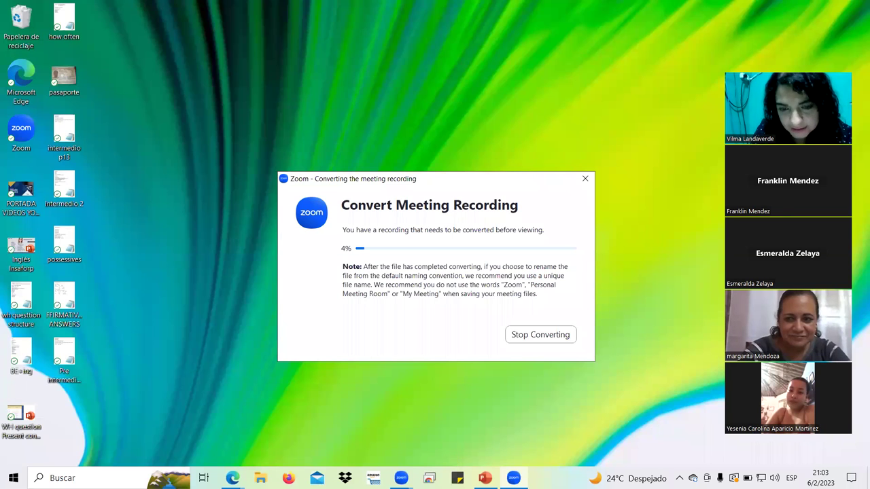
left_click(484, 477)
scroll(73, 100, "up", 6)
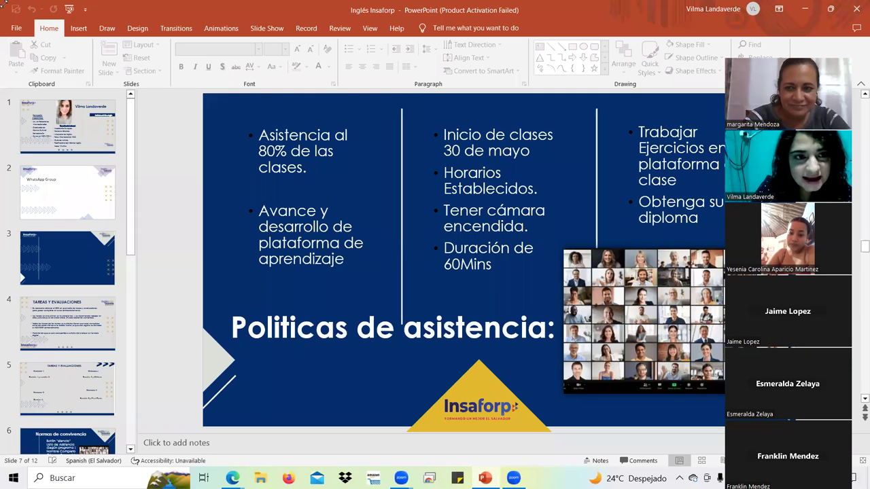
left_click_drag(754, 123, 68, 129)
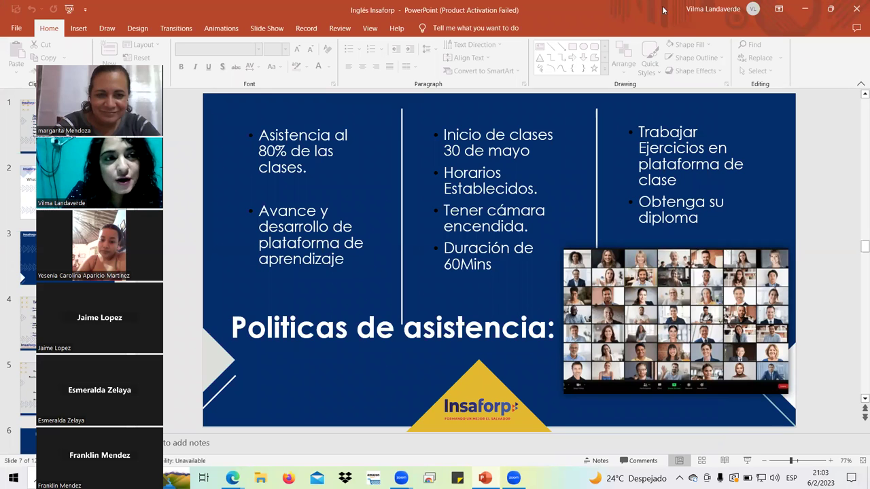
scroll(625, 196, "up", 2)
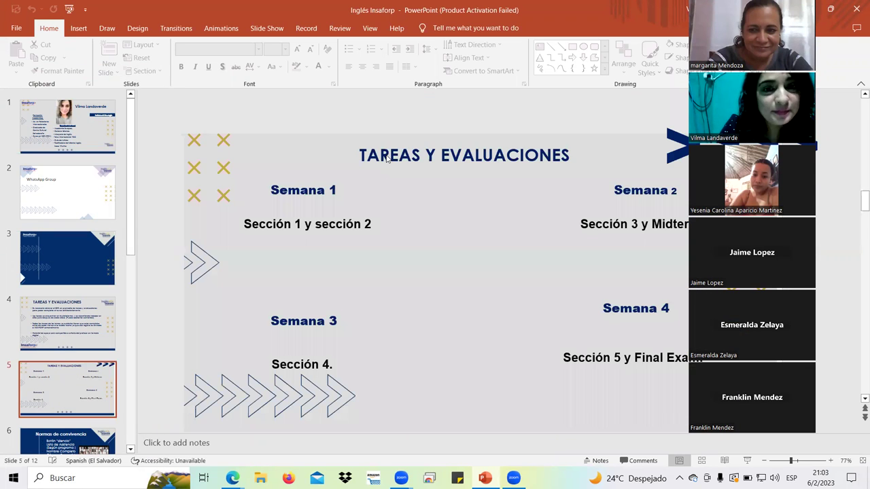
- Move from the instructor profile slide to slide 4, Tareas y Evaluaciones, with the video strip moved aside
left_click(76, 141)
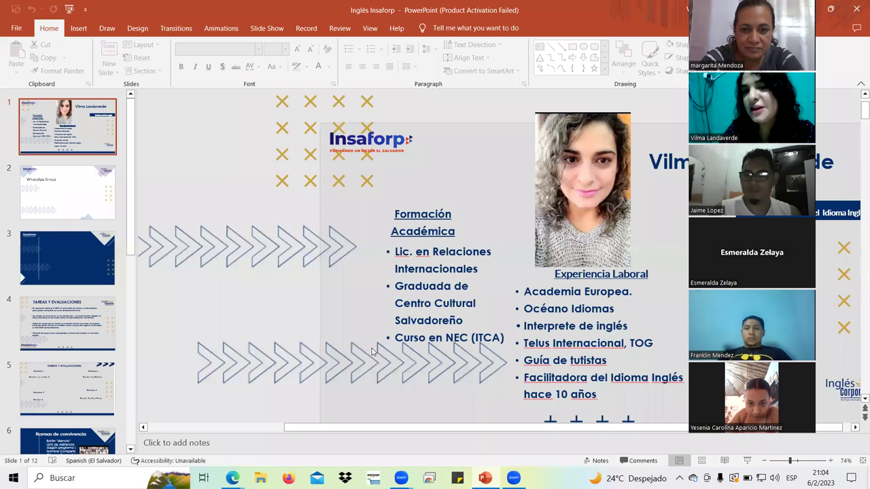
scroll(474, 363, "down", 2)
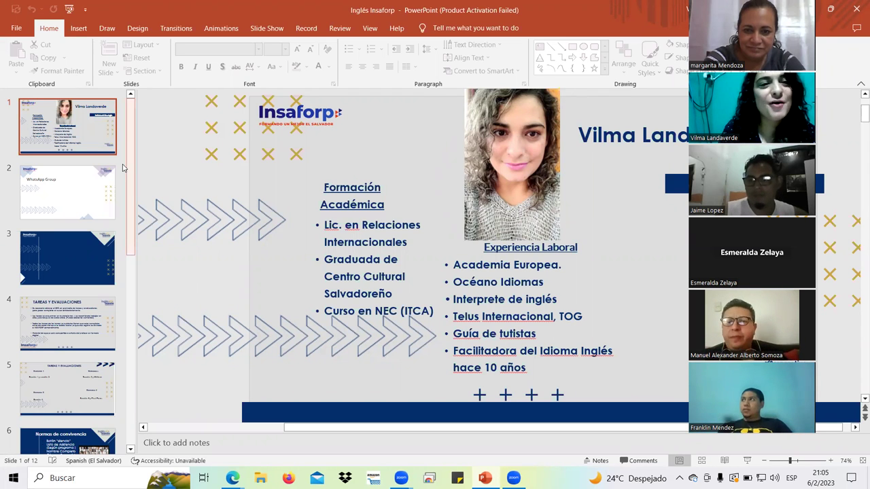
left_click_drag(752, 14, 107, 13)
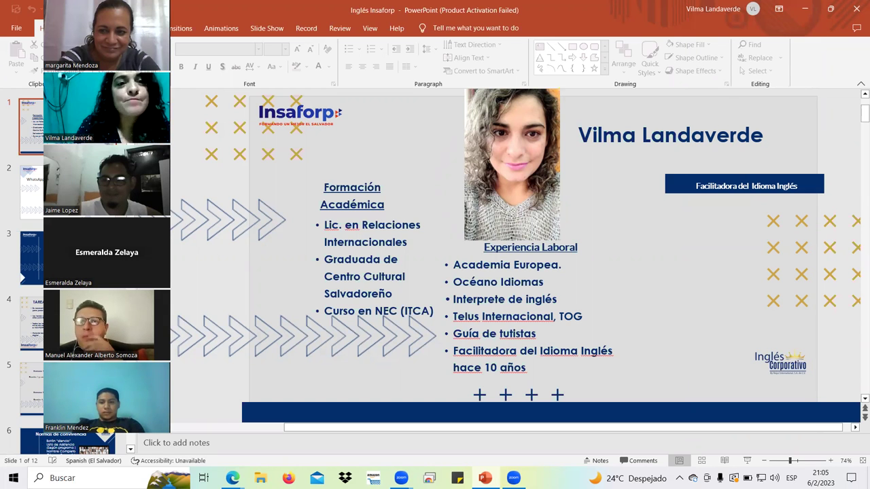
left_click(30, 323)
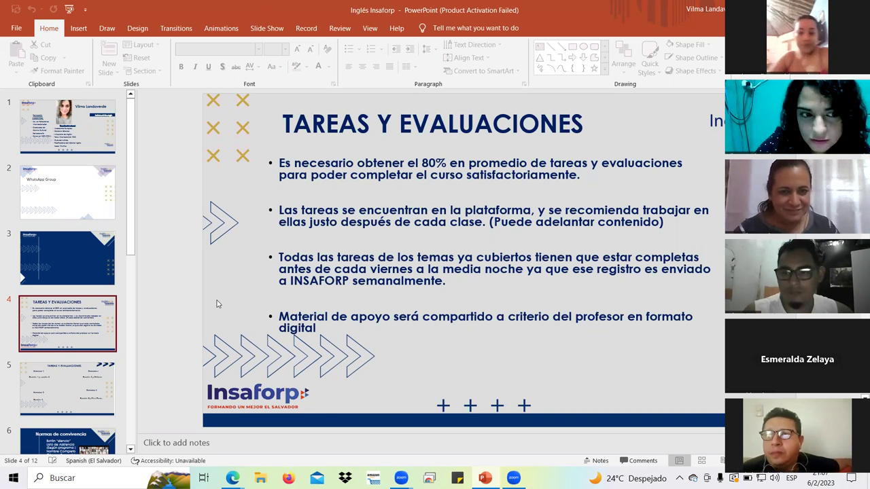
scroll(218, 304, "up", 1)
scroll(217, 304, "up", 1)
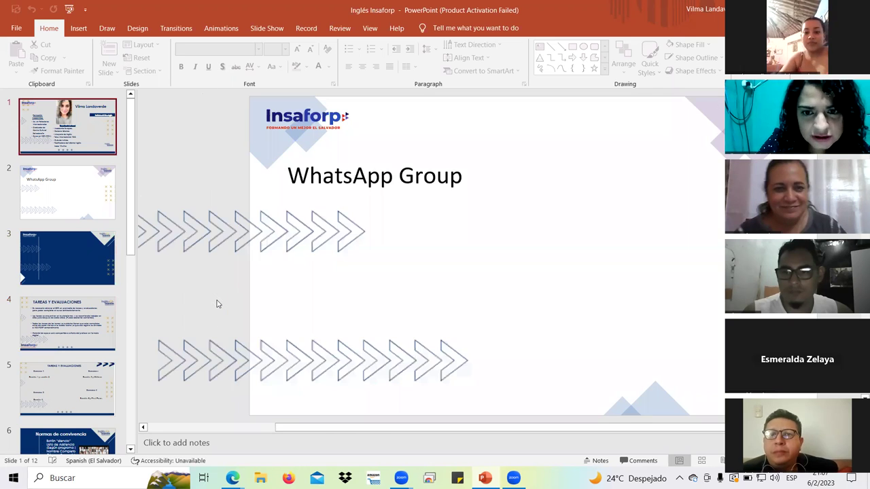
scroll(217, 304, "up", 1)
scroll(218, 304, "down", 1)
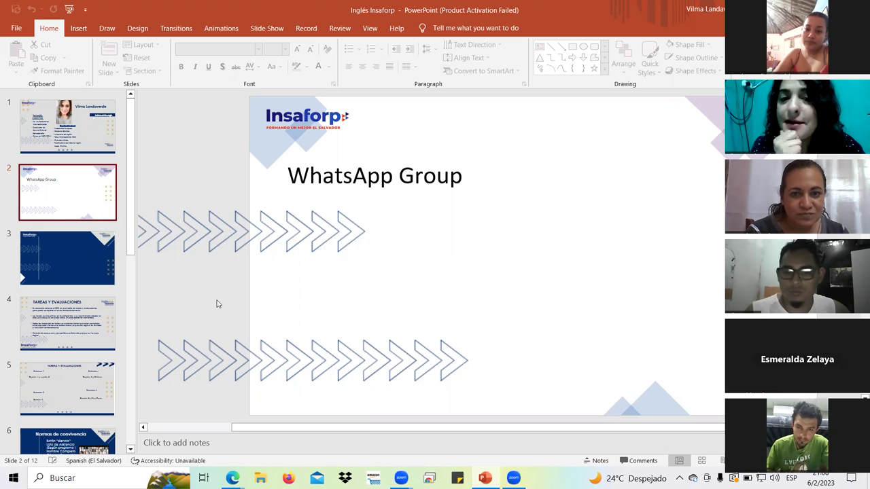
- Advance two slides, past the blue Insaforp slide, to slide 4, Tareas y Evaluaciones
key("Page_Down")
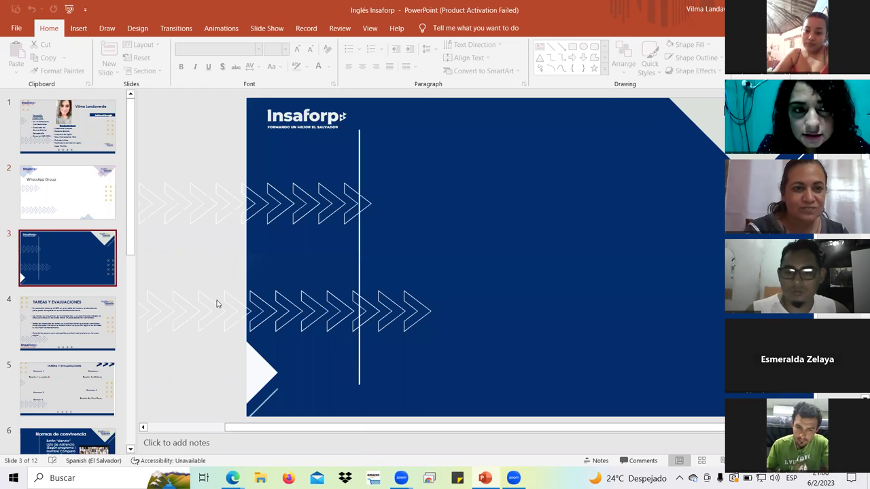
key("Page_Down")
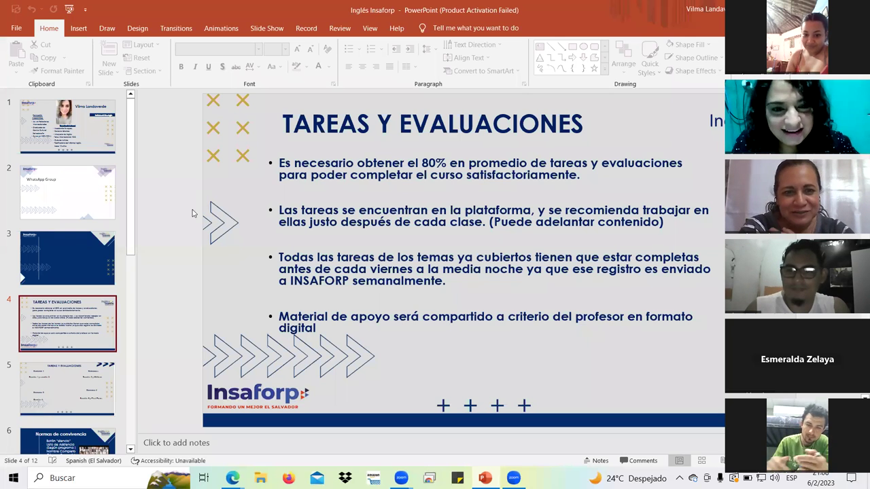
- Show the slide 5 weekly schedule and open the February 2023 calendar flyout
left_click(75, 389)
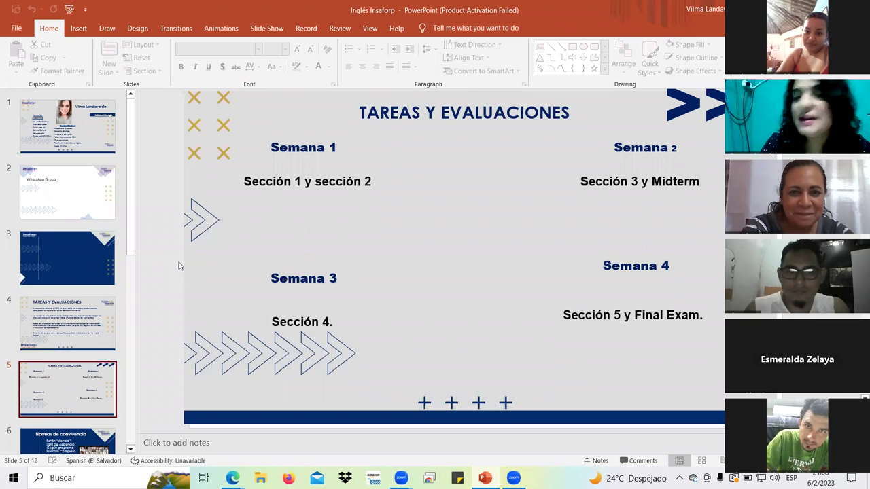
scroll(175, 268, "up", 1)
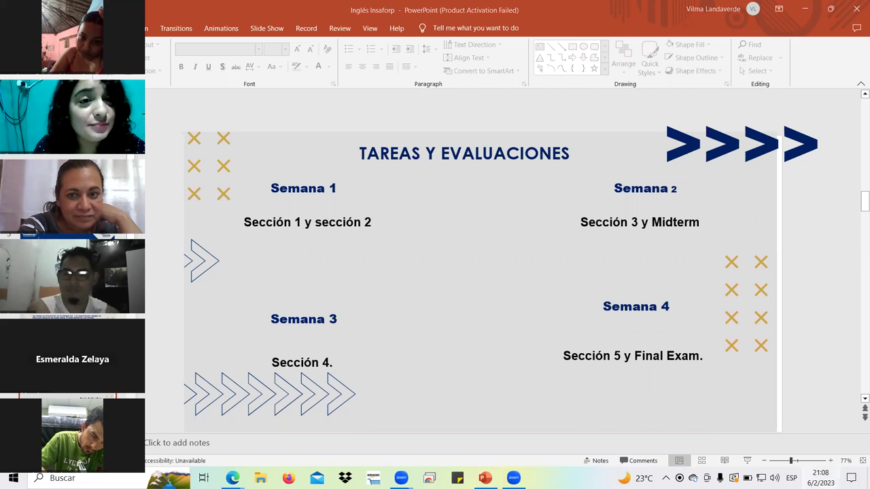
left_click(820, 478)
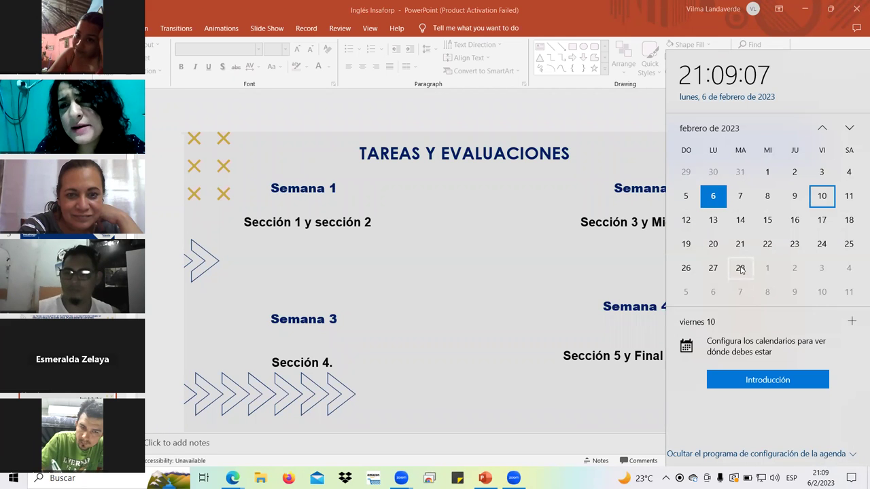
- Check February dates 28, 17, 20 and 23, then lunes 27 and martes 28
left_click(740, 268)
left_click(730, 198)
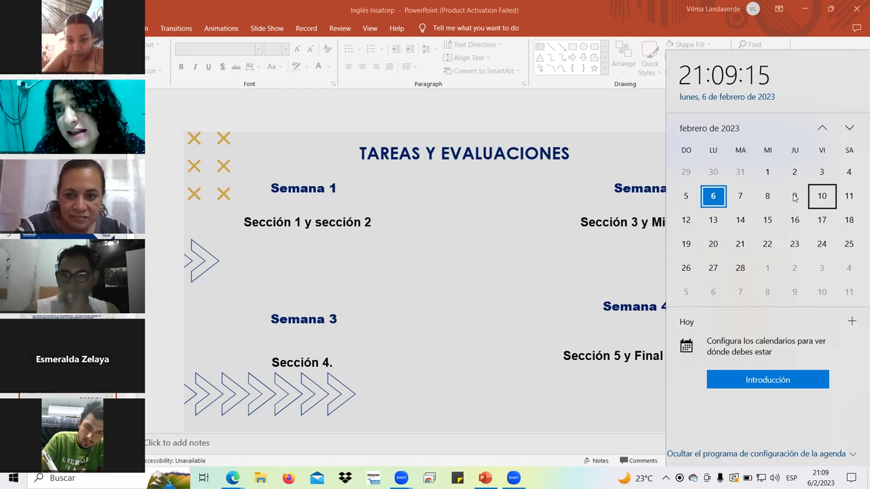
left_click(822, 221)
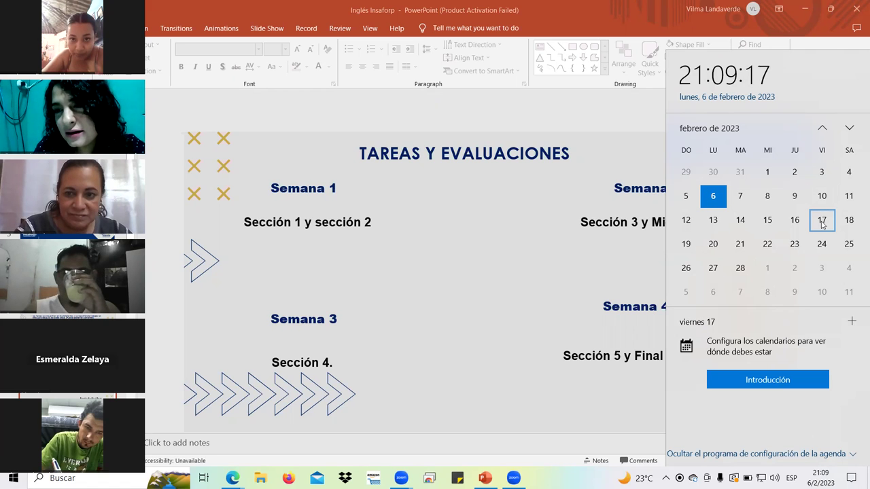
left_click(713, 244)
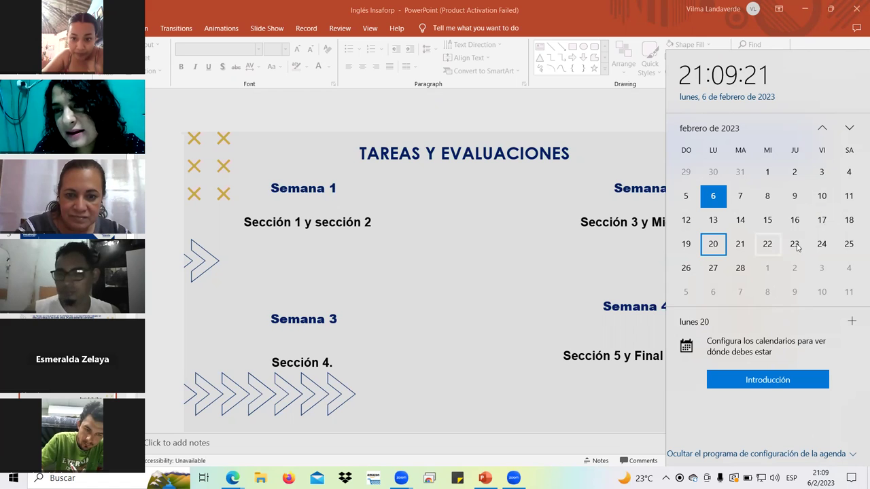
left_click(797, 247)
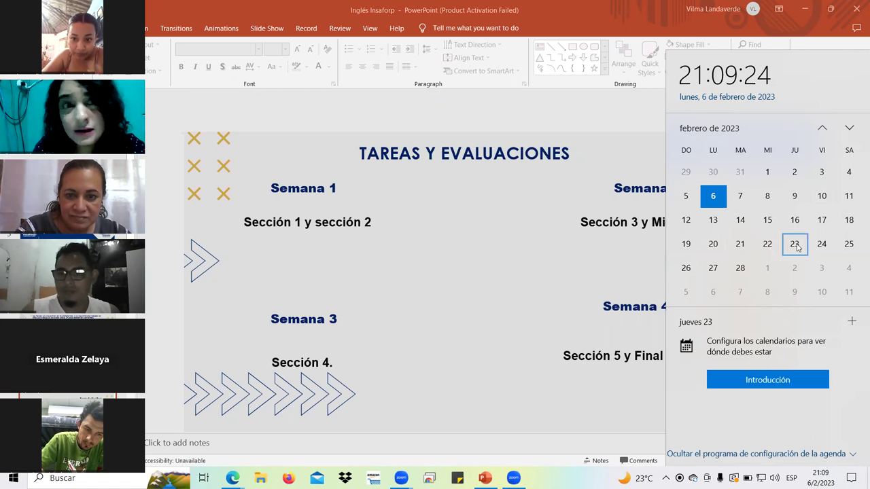
left_click(713, 268)
left_click(746, 269)
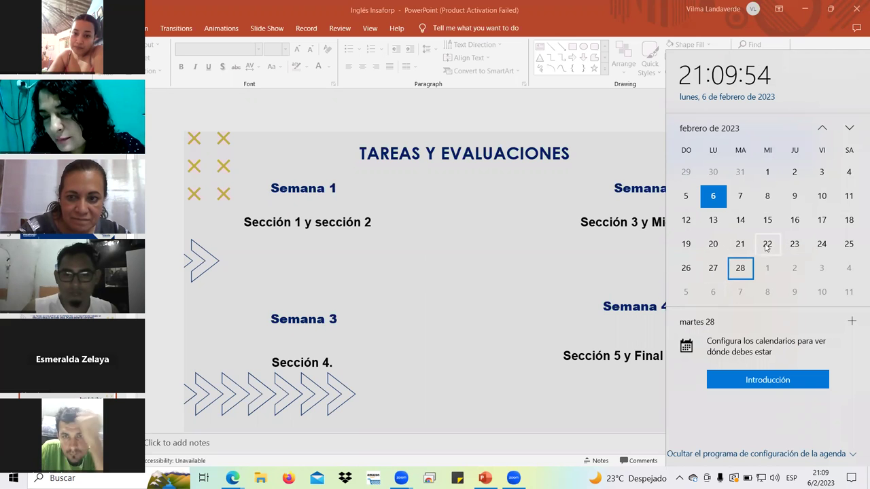
- Revisit miércoles 22 and martes 28, then step back to lunes 27
left_click(767, 245)
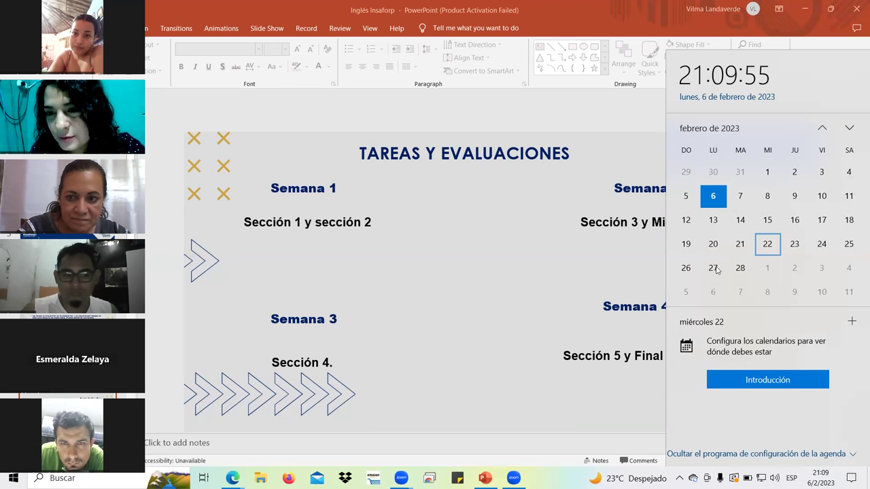
left_click(713, 268)
left_click(740, 267)
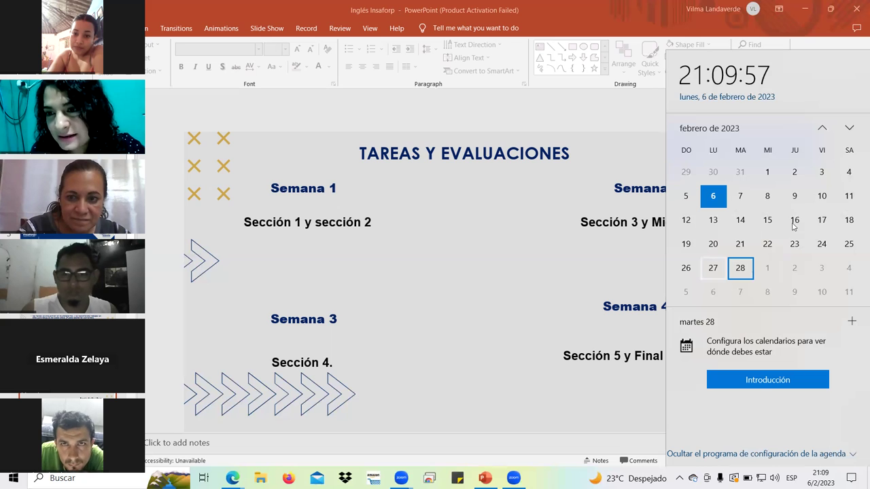
key("Left")
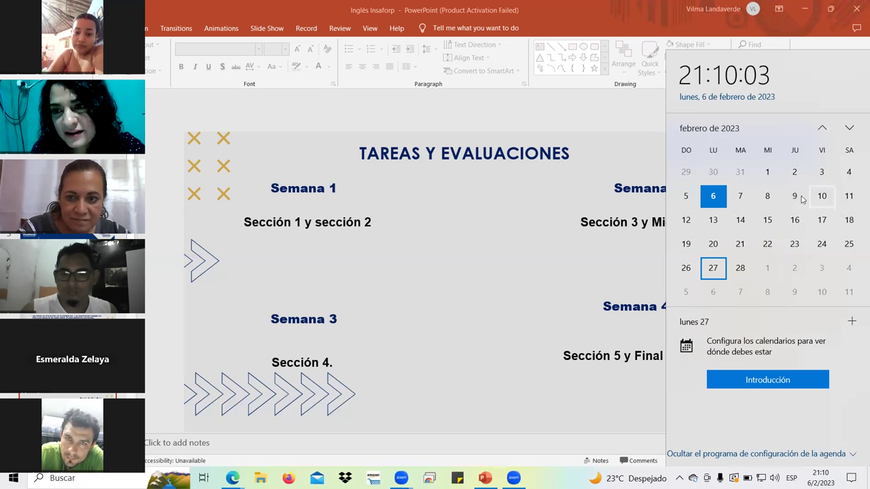
- Point out jueves 9, viernes 10, days 15, 16, 22 and 23, ending on martes 28
left_click(795, 199)
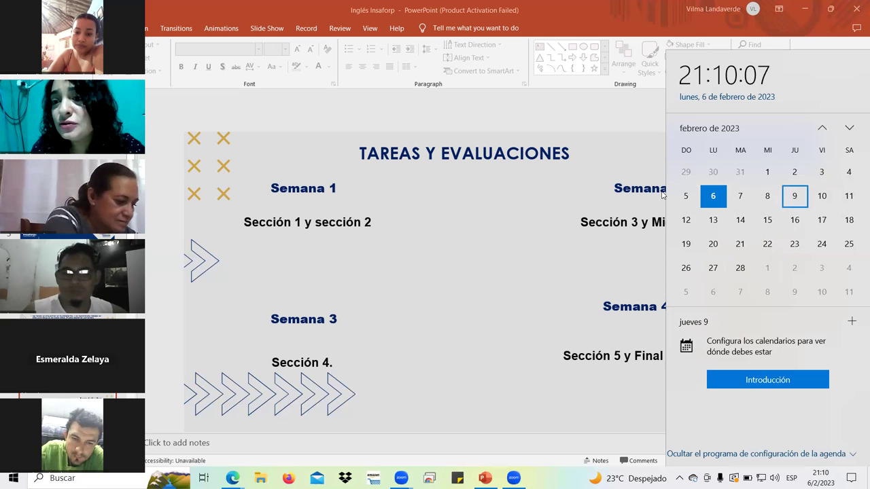
left_click(821, 196)
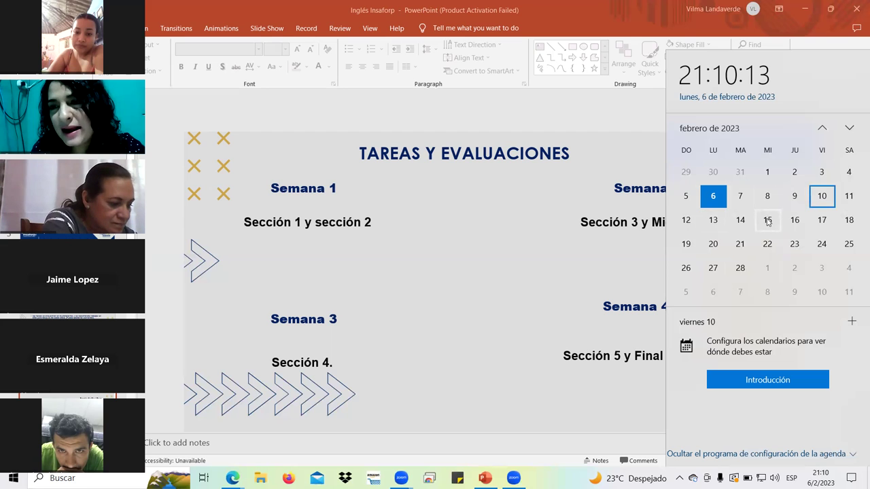
left_click(767, 220)
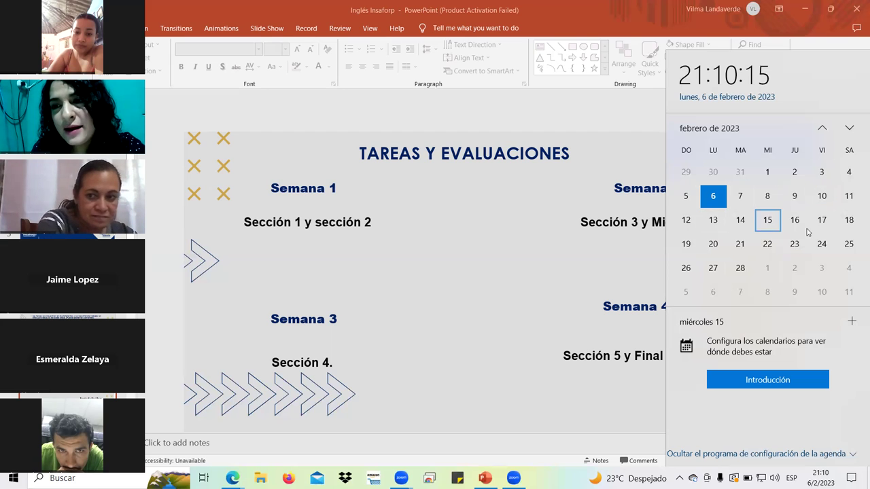
left_click(794, 219)
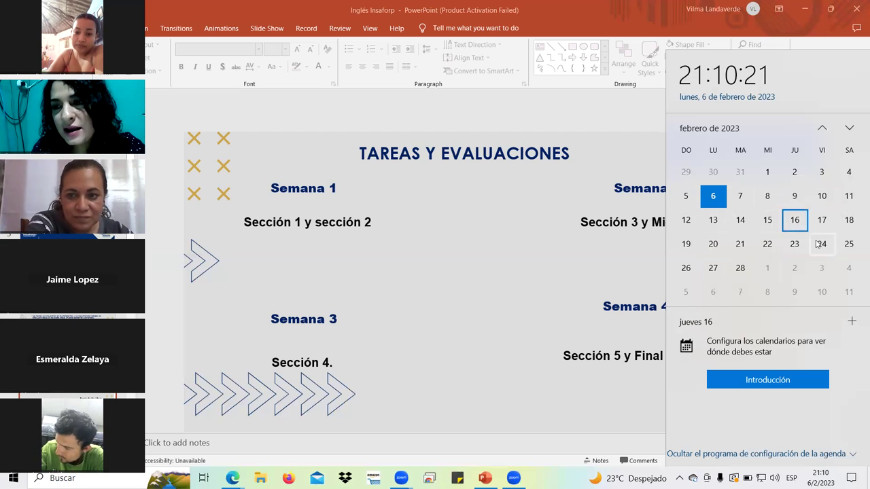
left_click(794, 246)
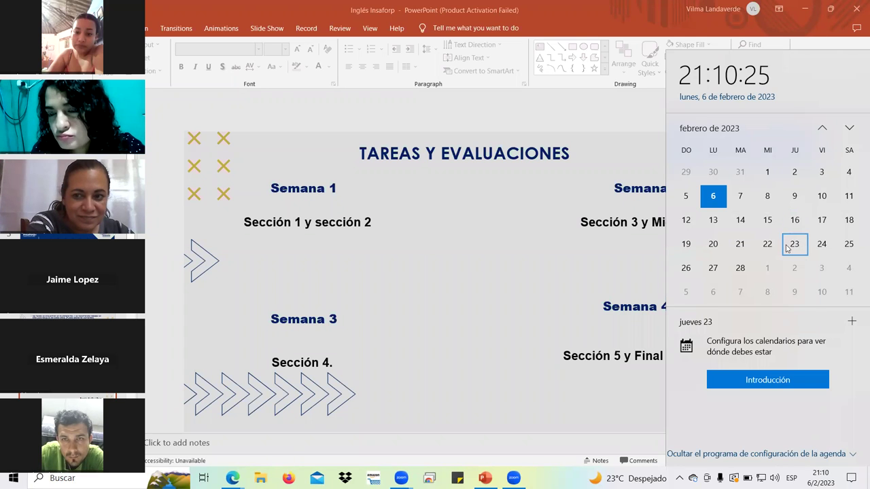
left_click(767, 244)
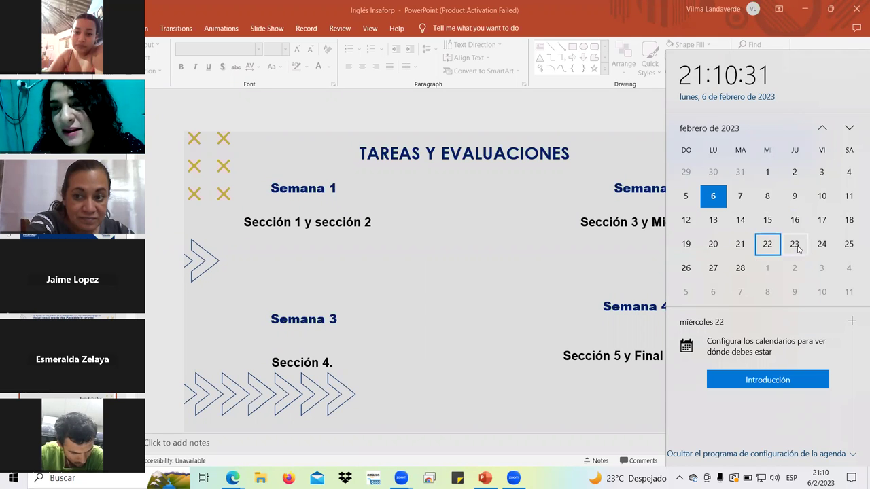
key("Right")
left_click(744, 271)
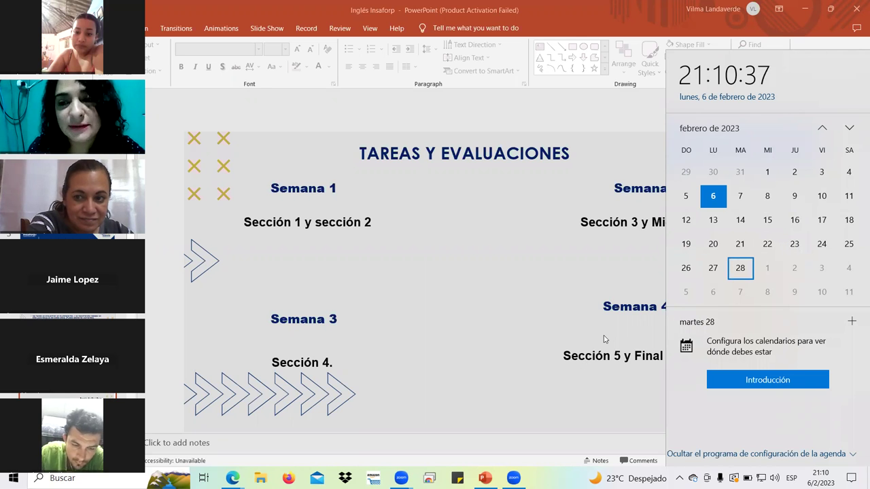
- Dismiss the calendar flyout to reveal the Semanas 1–4 schedule slide
left_click(537, 329)
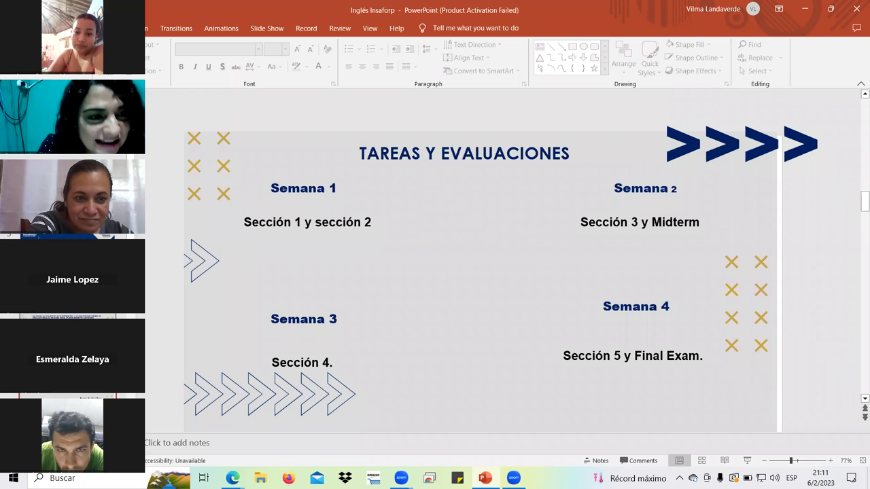
- Advance to the Normas de convivencia class rules slide
key("Page_Down")
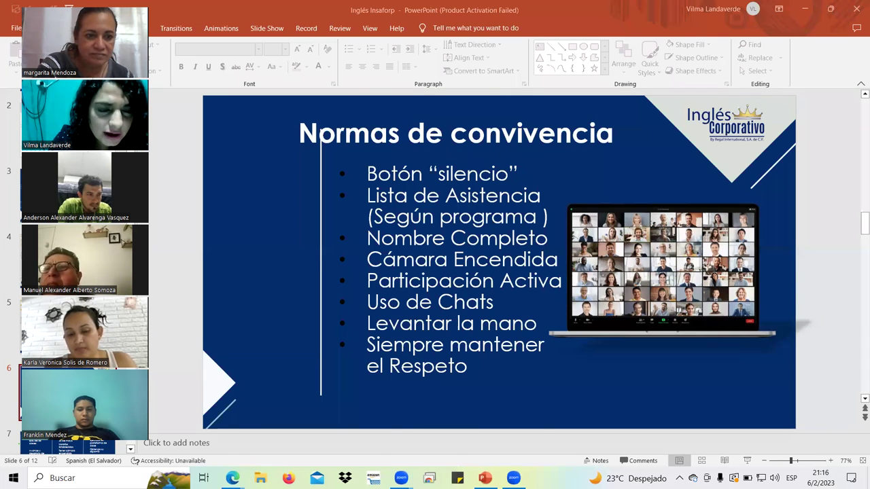
scroll(386, 339, "down", 1)
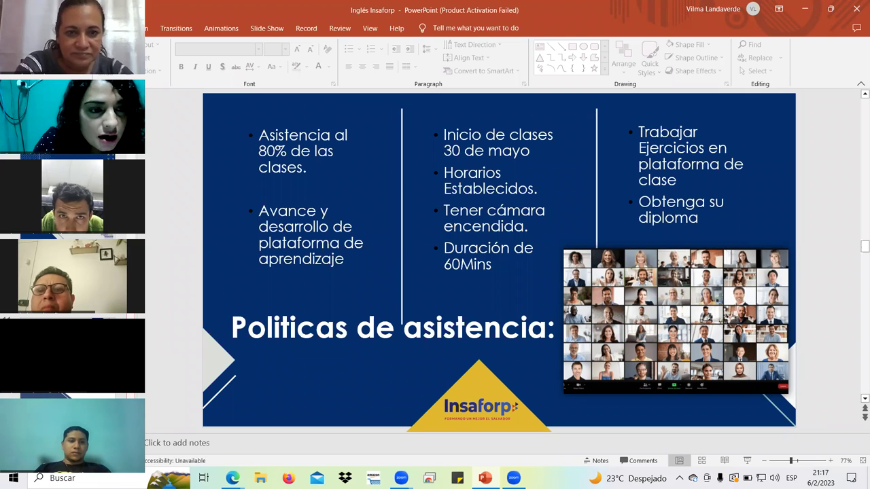
- Advance past Normas de convivencia to the Insaforp vocabulary slide
key("Page_Down")
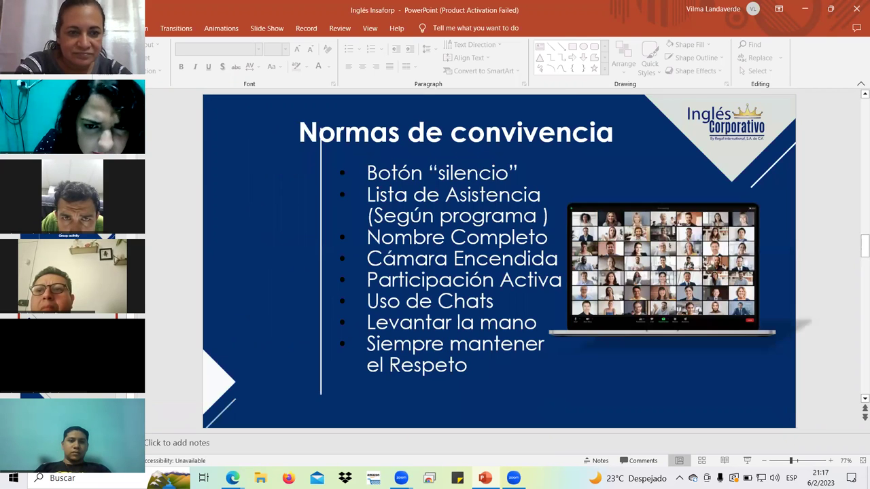
key("Page_Down")
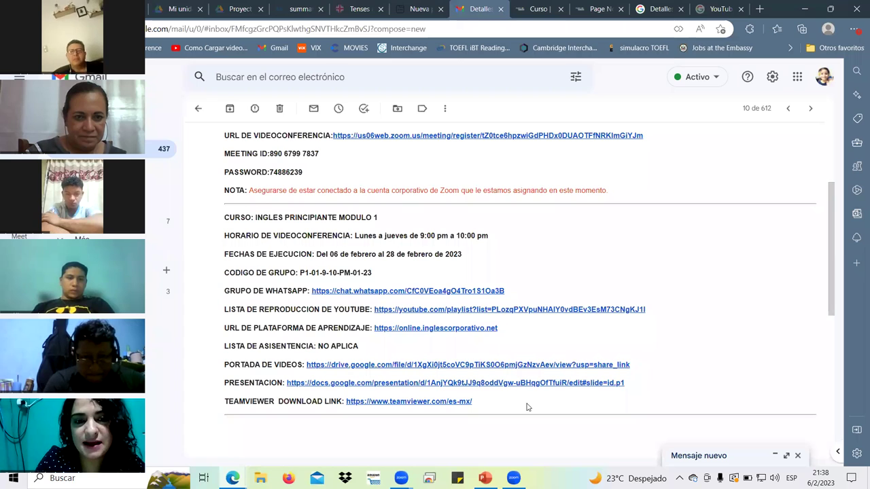
- Highlight the course details and the online.inglescorporativo.net address, then switch to the Curso tab
left_click_drag(527, 407, 232, 235)
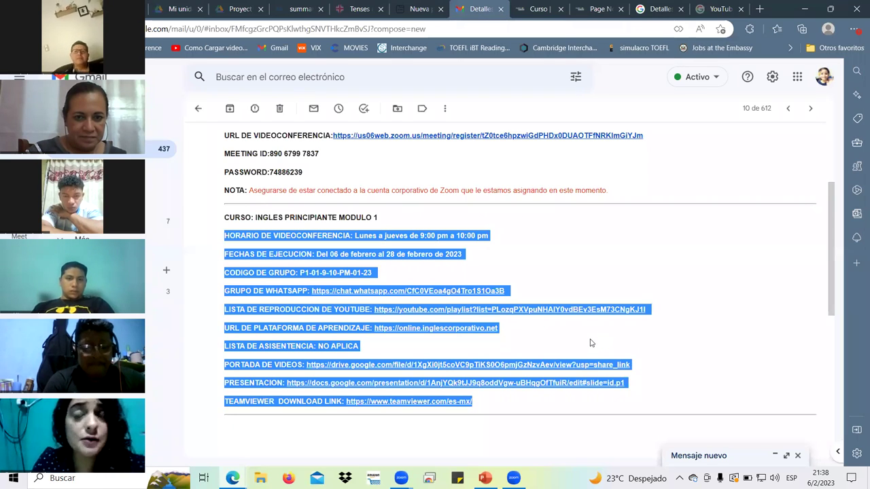
left_click(536, 328)
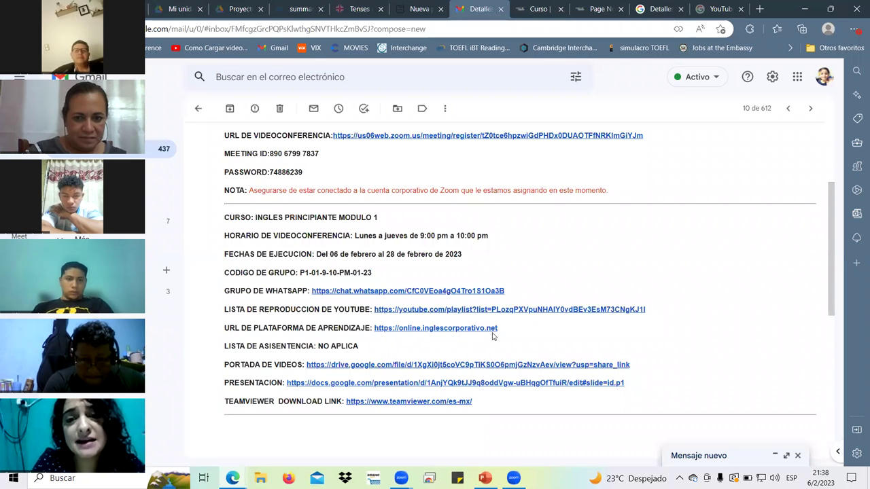
left_click_drag(498, 328, 374, 328)
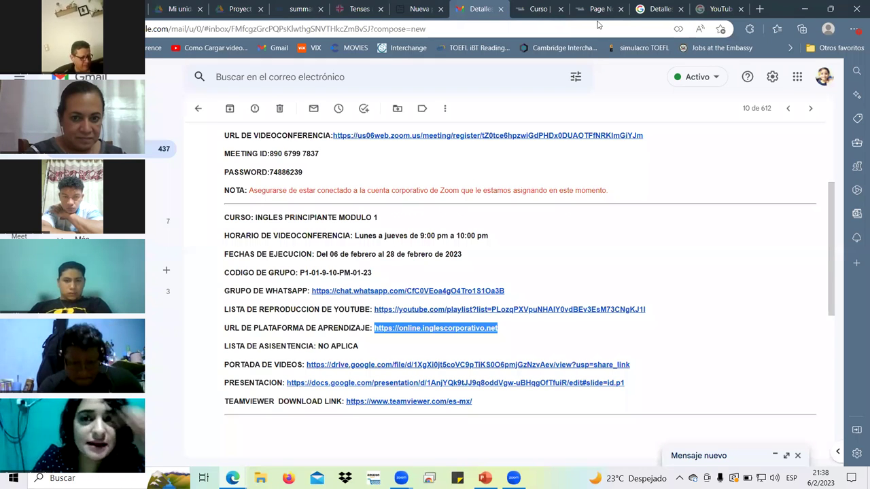
key("ctrl+Tab")
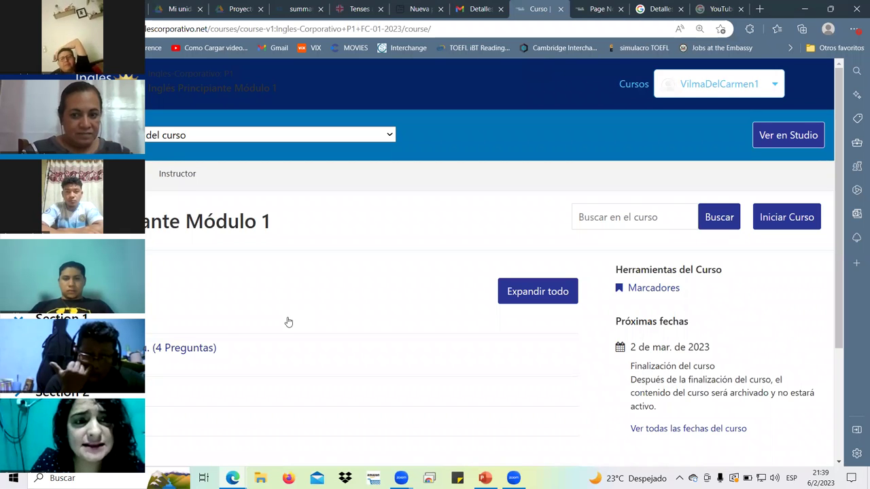
scroll(181, 307, "down", 3)
scroll(181, 307, "up", 3)
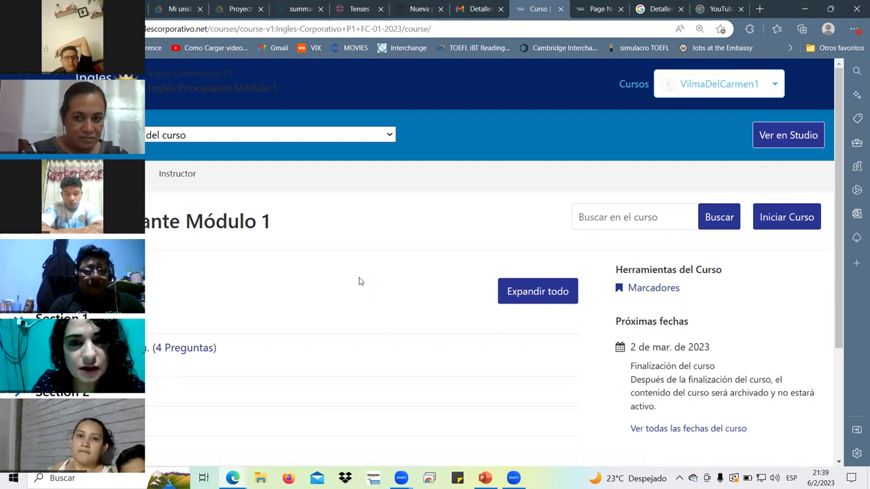
- Open the 1.0 Lesson Objective link under Section 1 of the course outline
key("alt+Tab")
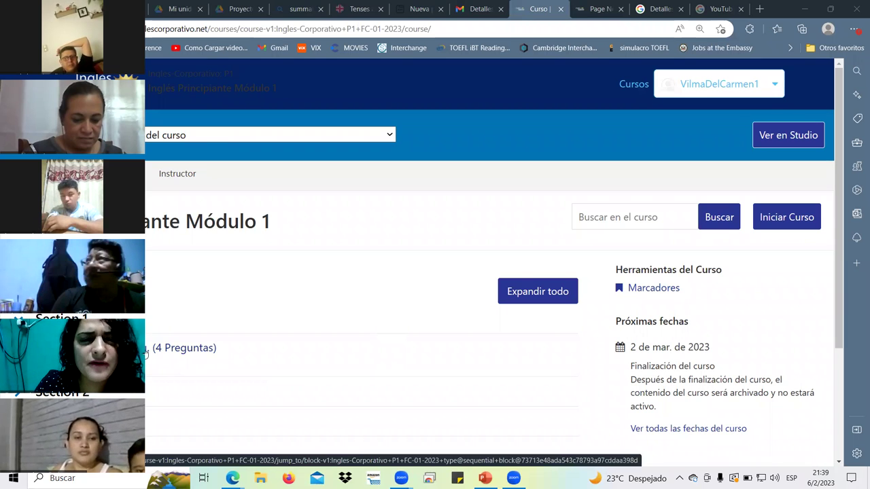
left_click(148, 354)
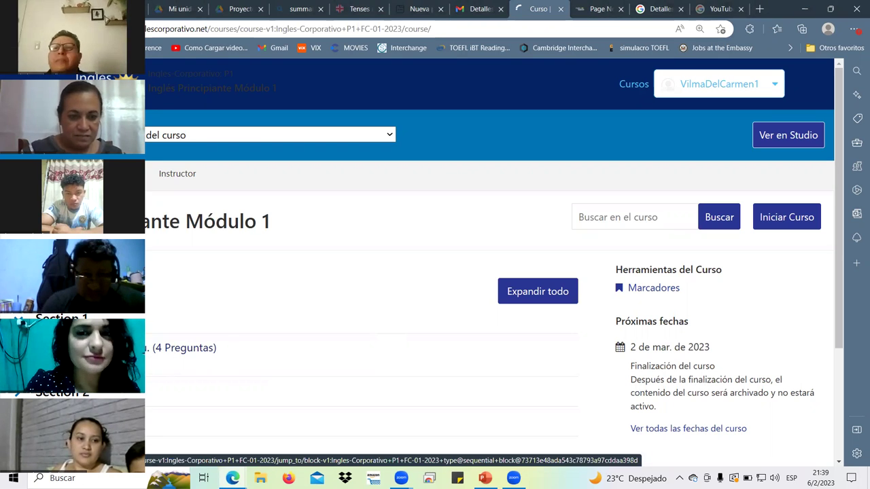
left_click(176, 347)
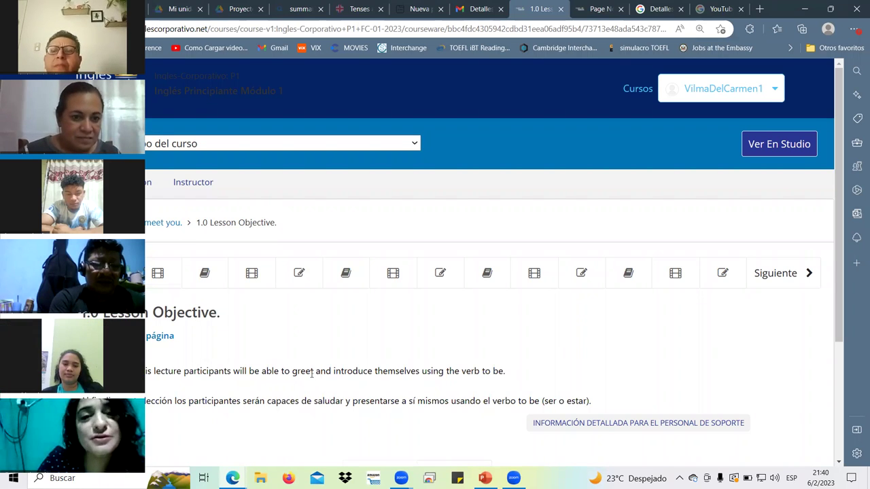
- Highlight the English lesson objective sentence and the word 'greet', previewing the 1.4 Knowledge Check tab
left_click_drag(144, 371, 316, 373)
double_click(303, 373)
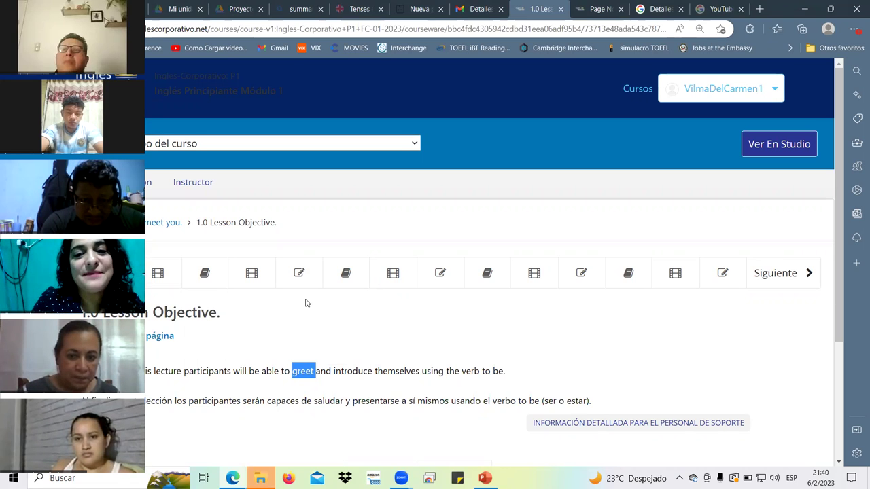
left_click(299, 273)
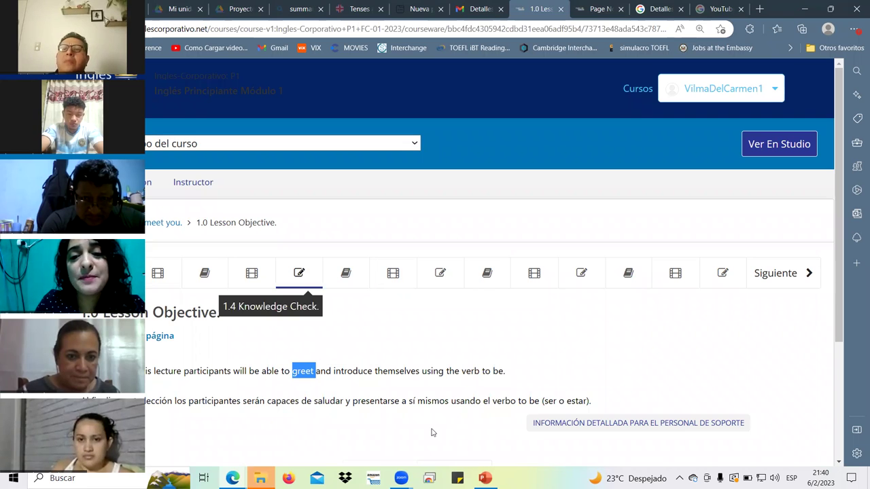
triple_click(490, 368)
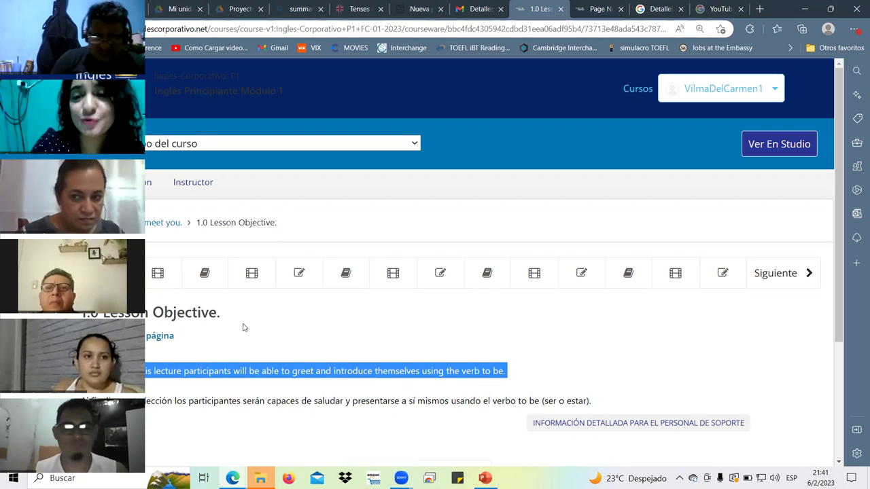
- Open lesson 1.1, adjust the video volume, then play, pause and resume the video
left_click(776, 272)
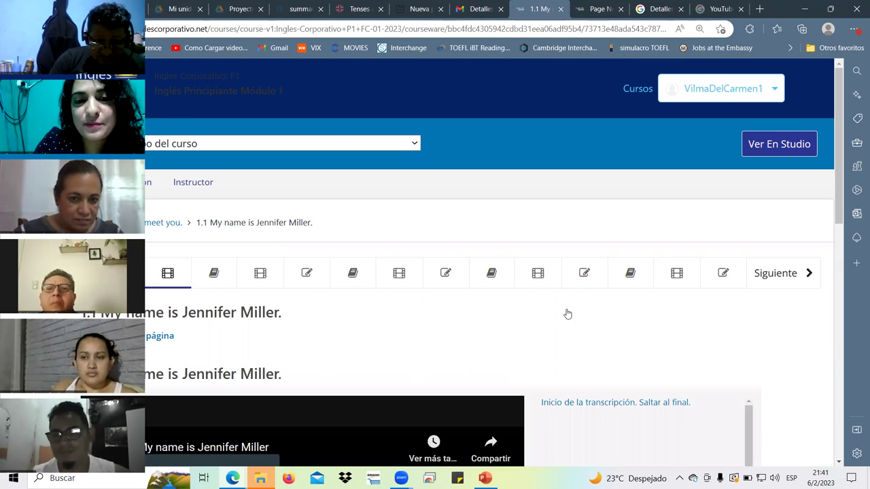
scroll(557, 320, "down", 4)
scroll(457, 356, "up", 3)
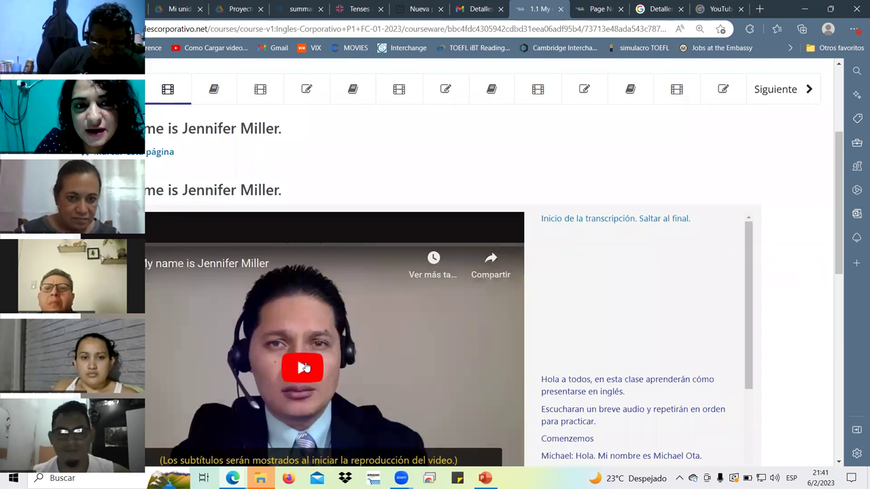
scroll(524, 414, "down", 2)
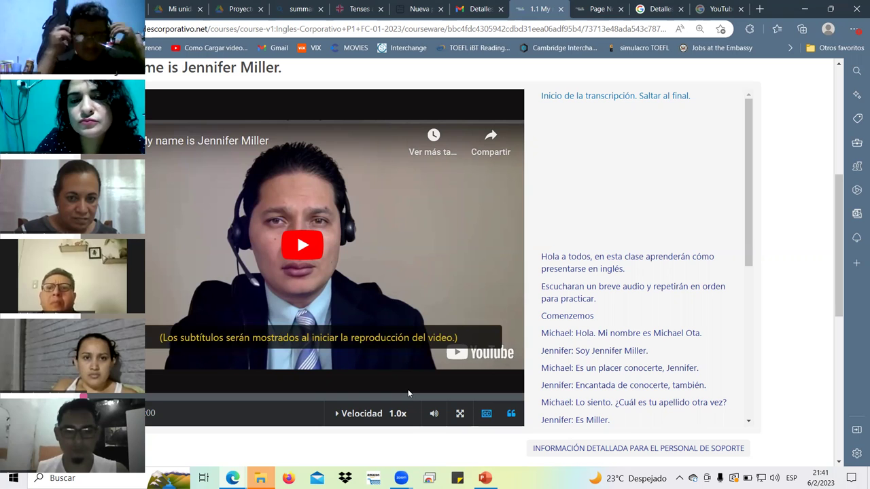
left_click(434, 413)
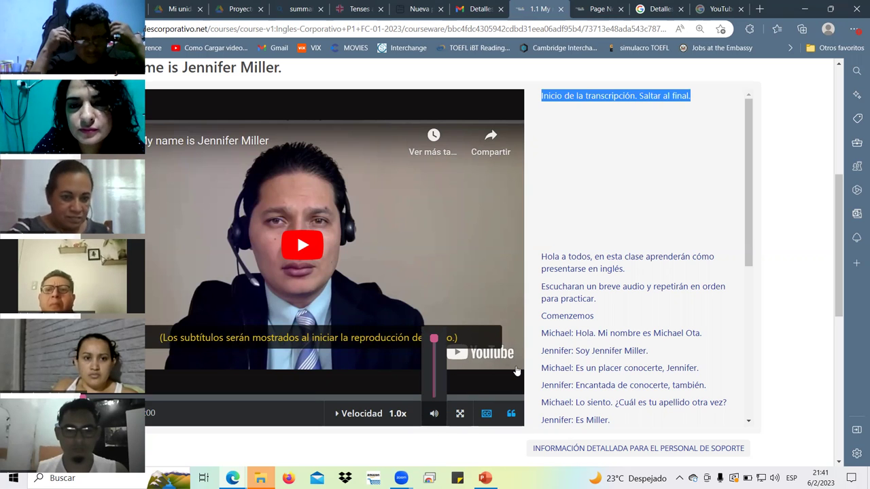
left_click(531, 239)
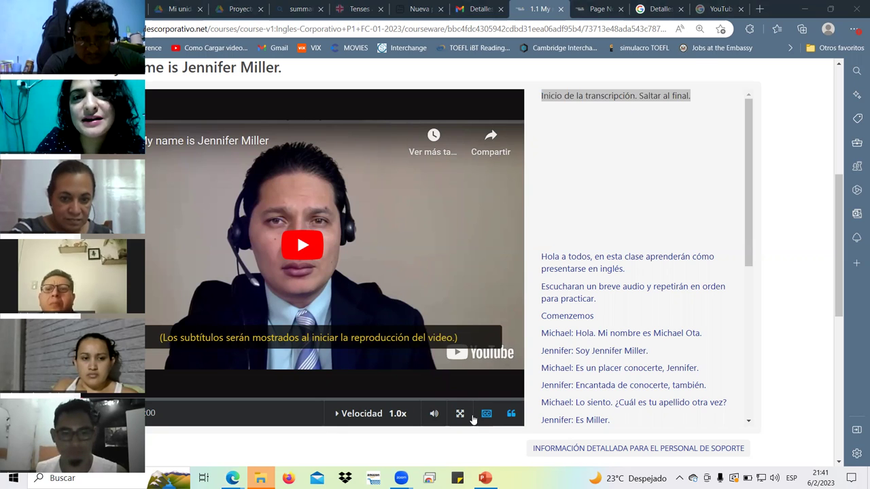
key("space")
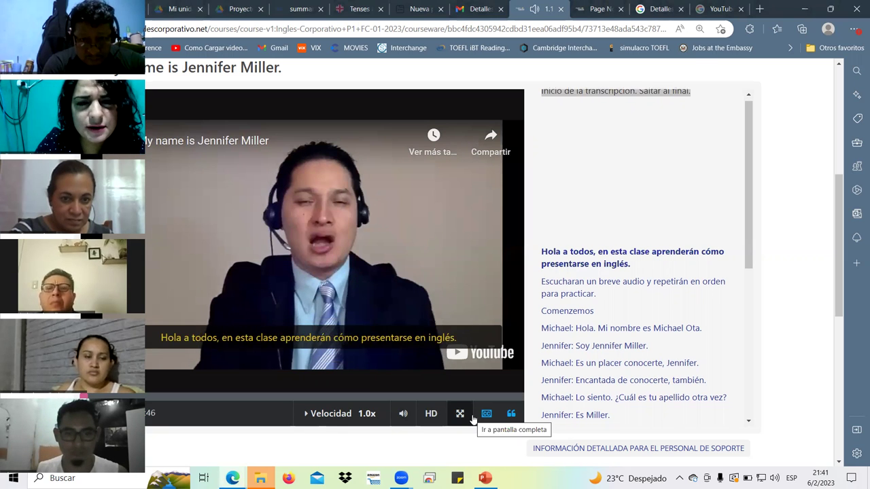
left_click(366, 310)
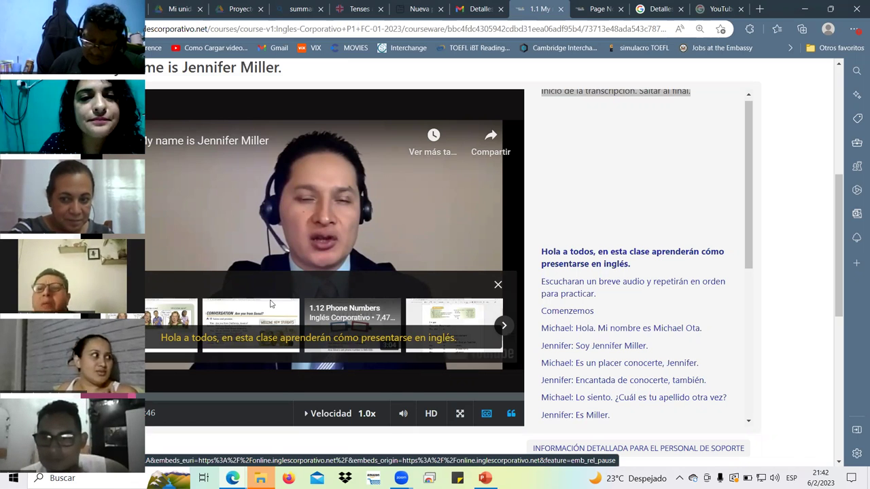
left_click(408, 238)
scroll(475, 408, "up", 1)
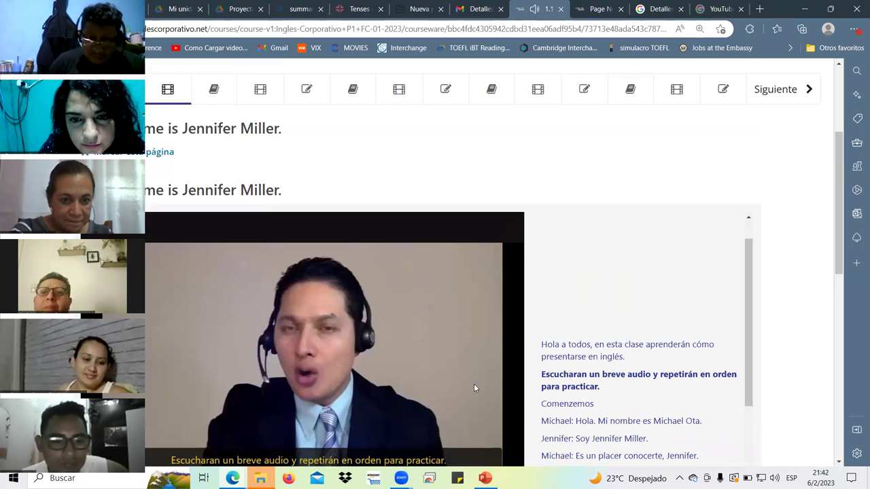
scroll(485, 427, "down", 2)
- Watch the Jennifer Miller video full screen, pausing once and dismissing the suggested-videos overlay
left_click(455, 354)
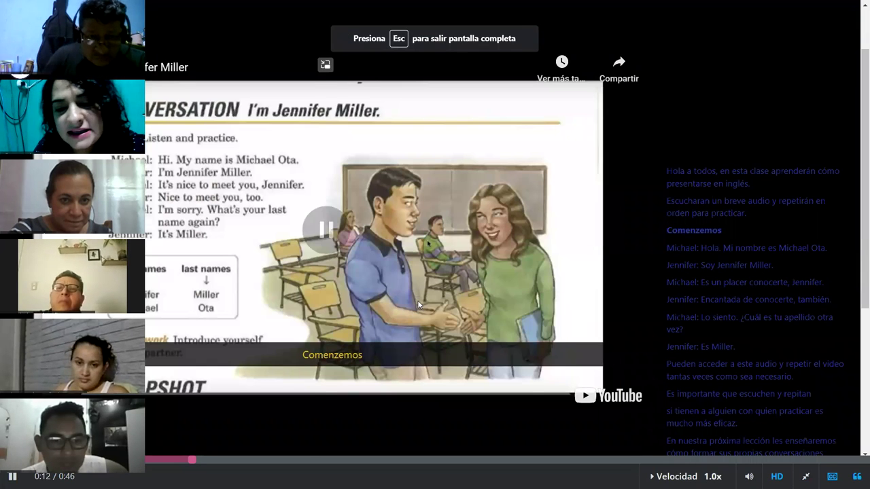
left_click(418, 304)
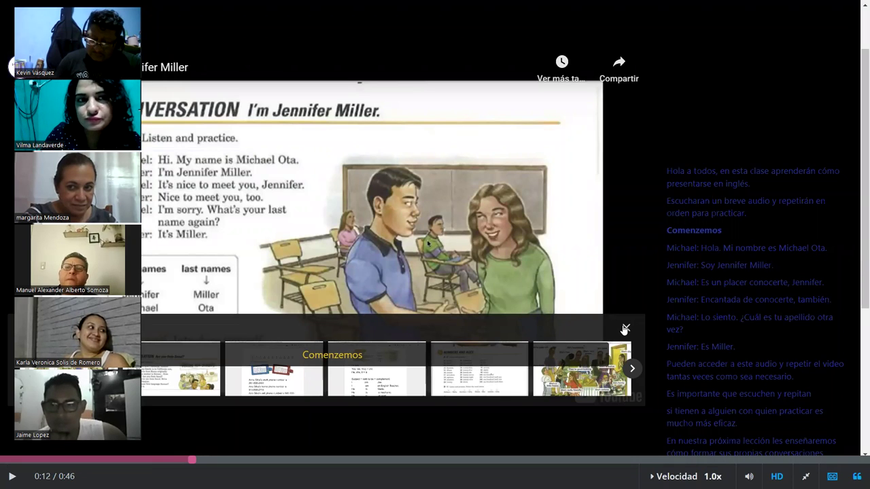
left_click(380, 241)
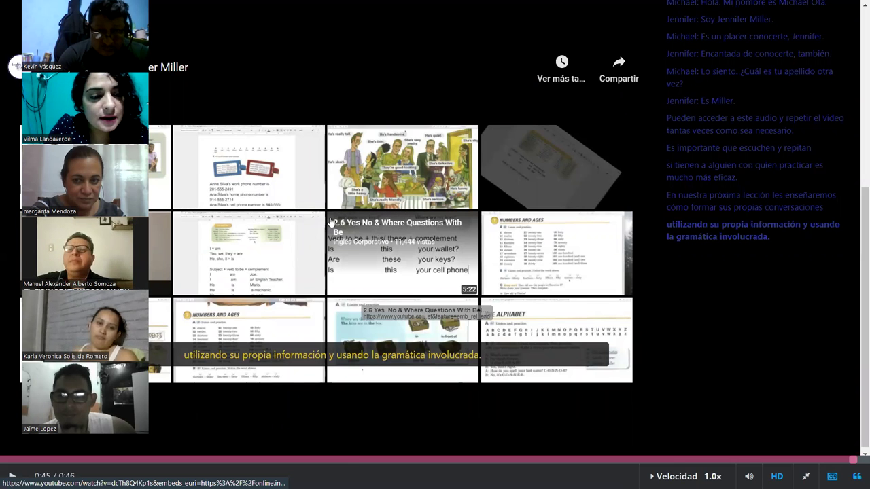
key("Escape")
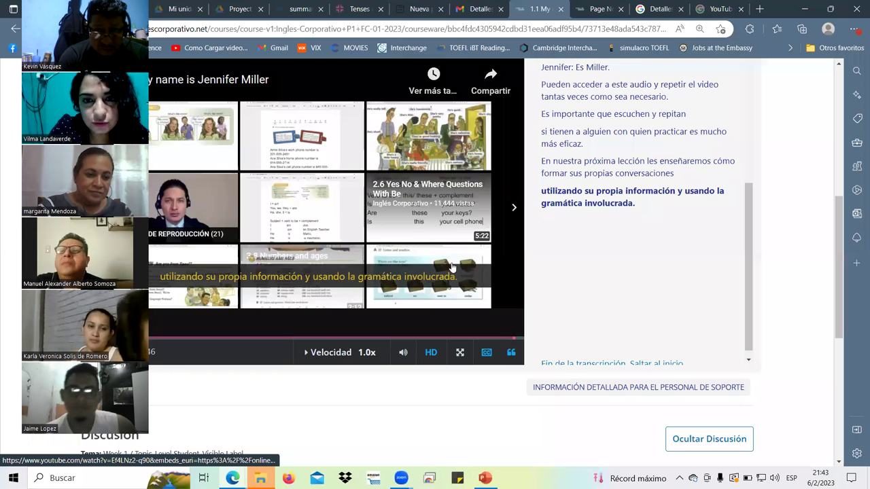
scroll(339, 238, "up", 6)
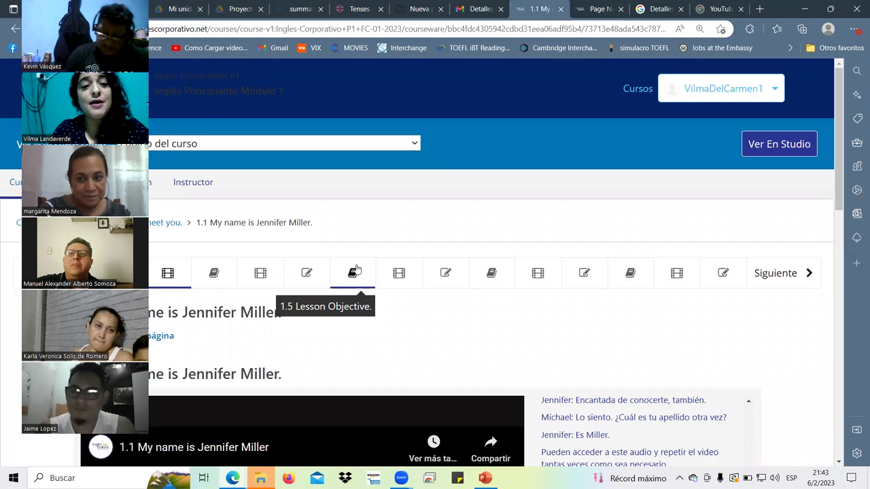
scroll(295, 325, "down", 5)
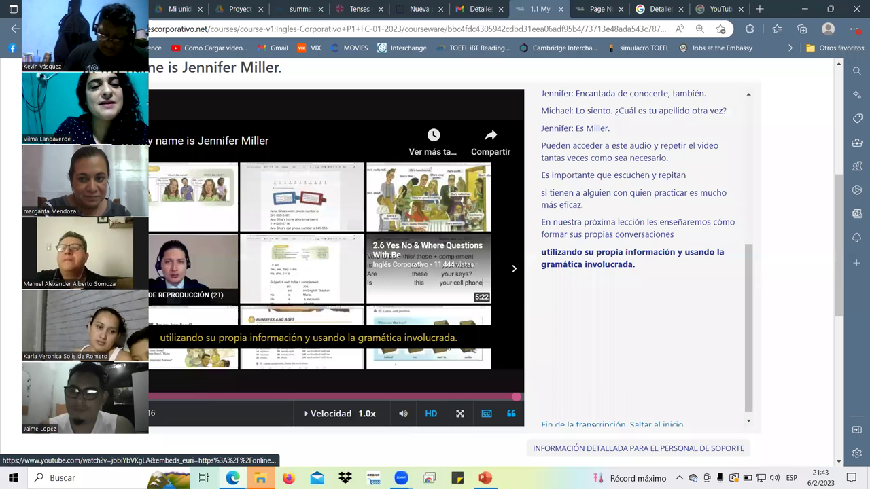
left_click(258, 268)
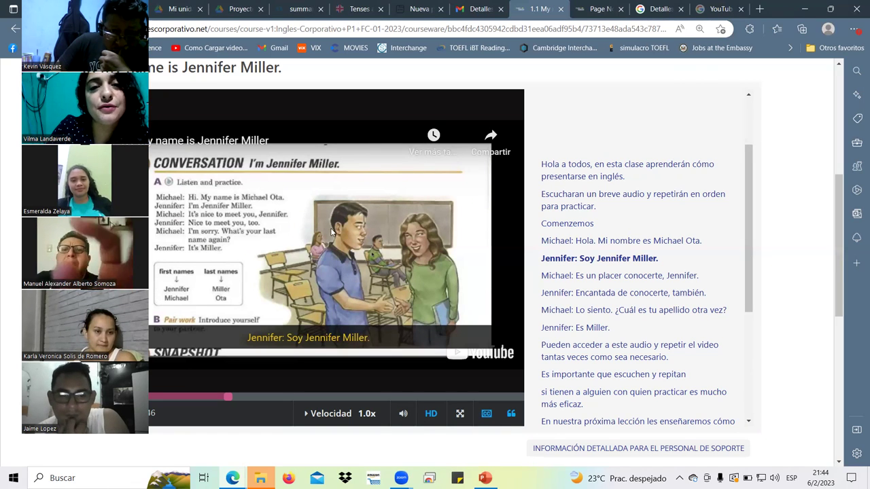
scroll(335, 258, "up", 5)
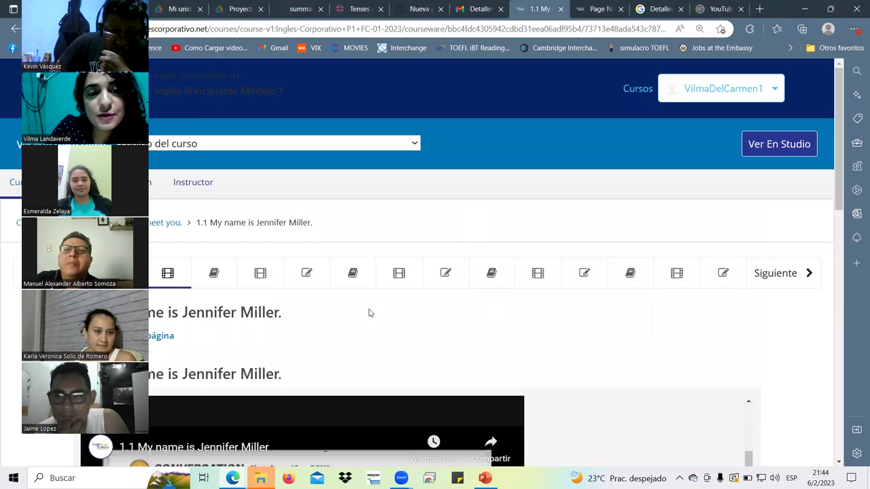
- Open 1.2 Lesson Objective and highlight the phrase 'my, your, his & her'
left_click(768, 278)
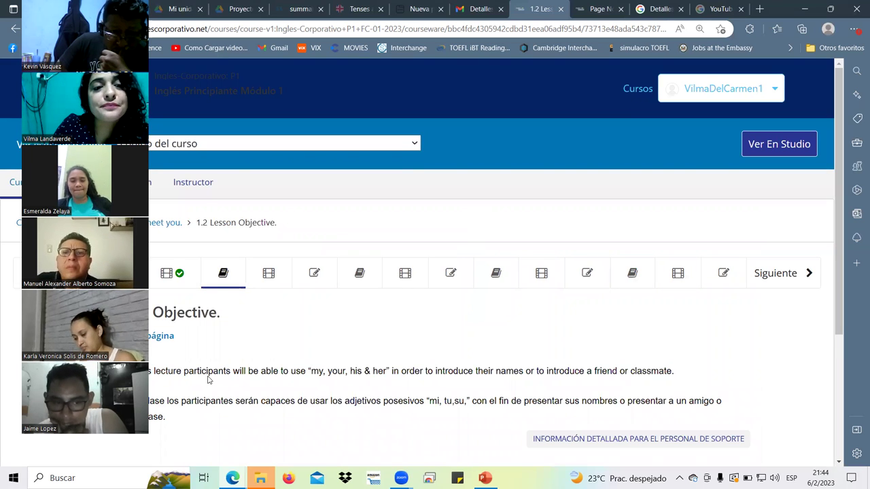
left_click_drag(209, 373, 178, 372)
left_click(155, 381)
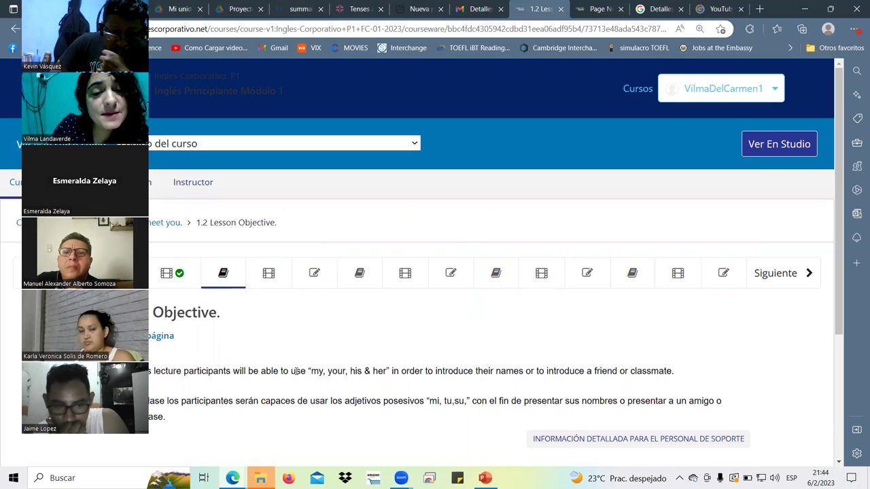
left_click_drag(308, 371, 389, 372)
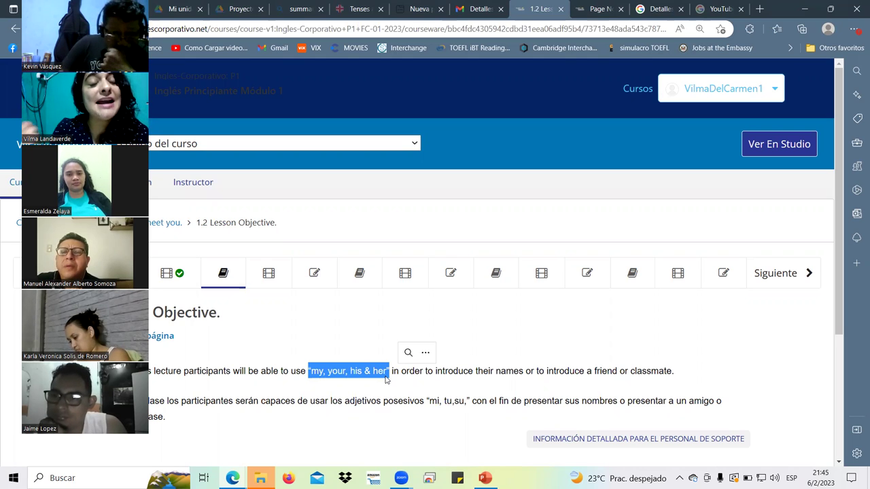
- Highlight 'my', 'your', 'his' and 'her' one by one, then go to 1.3 Possessives
double_click(316, 371)
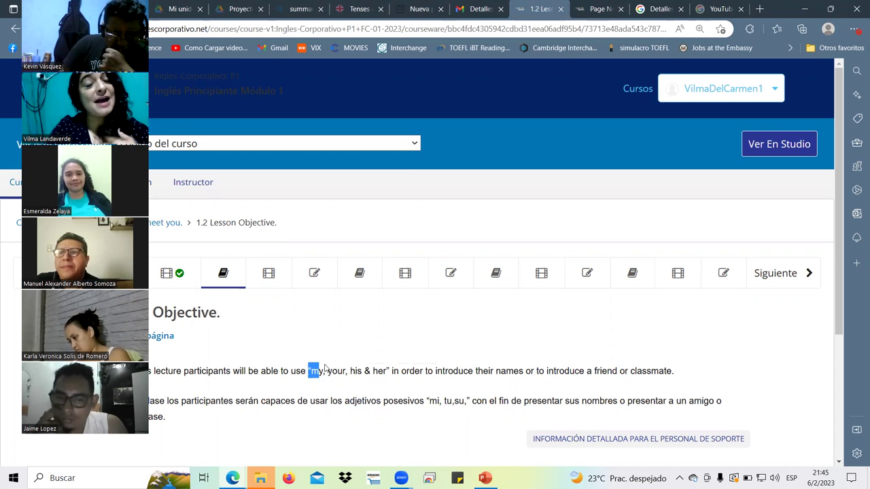
left_click(326, 367)
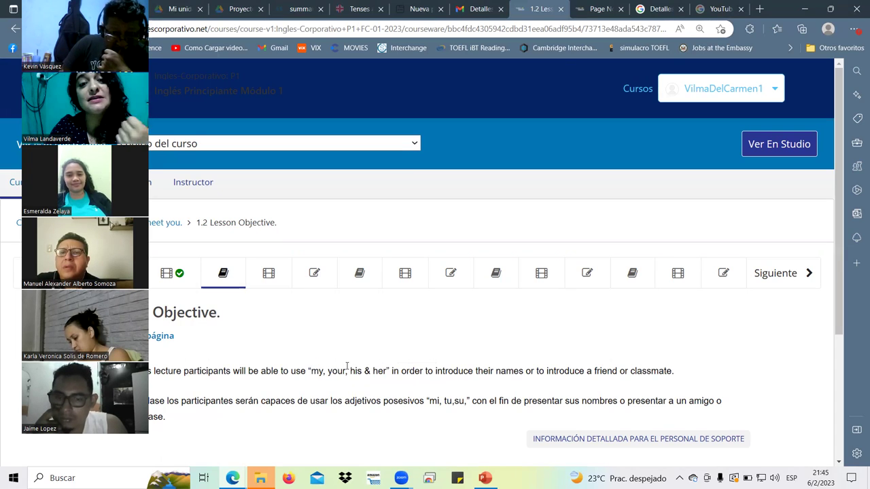
double_click(337, 371)
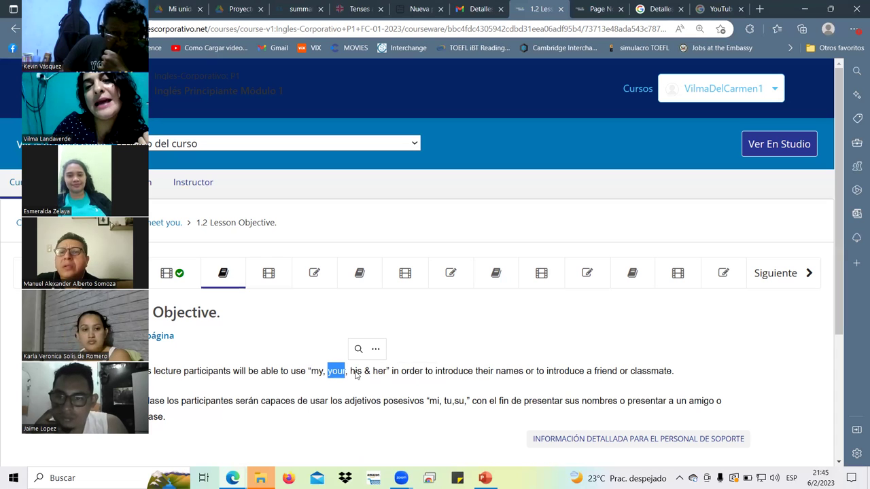
left_click_drag(352, 373, 356, 372)
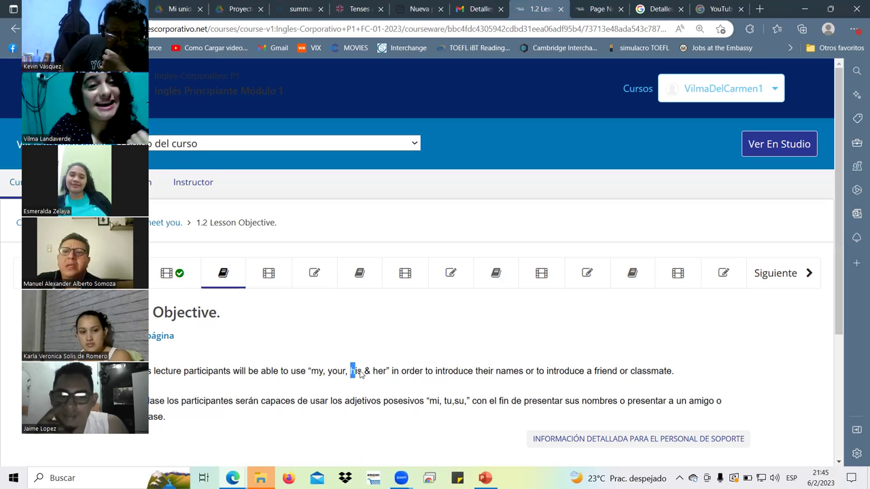
triple_click(361, 373)
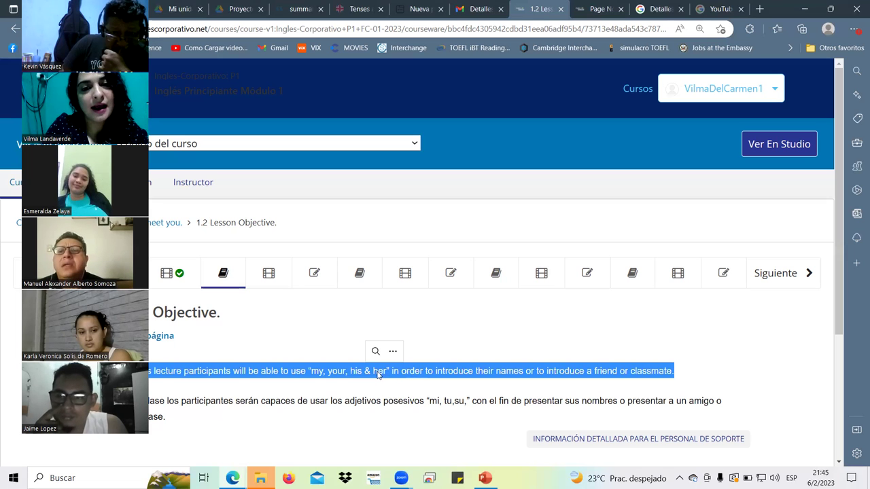
left_click(384, 370)
double_click(384, 371)
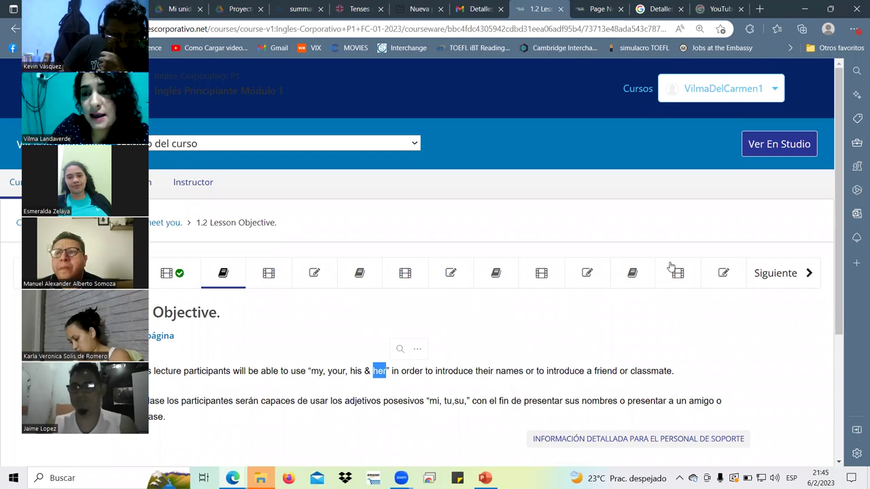
left_click(775, 273)
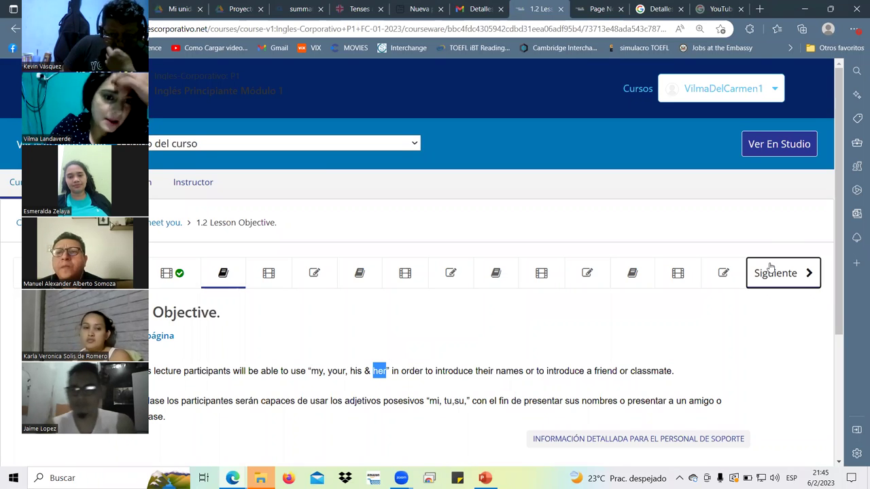
scroll(378, 329, "down", 4)
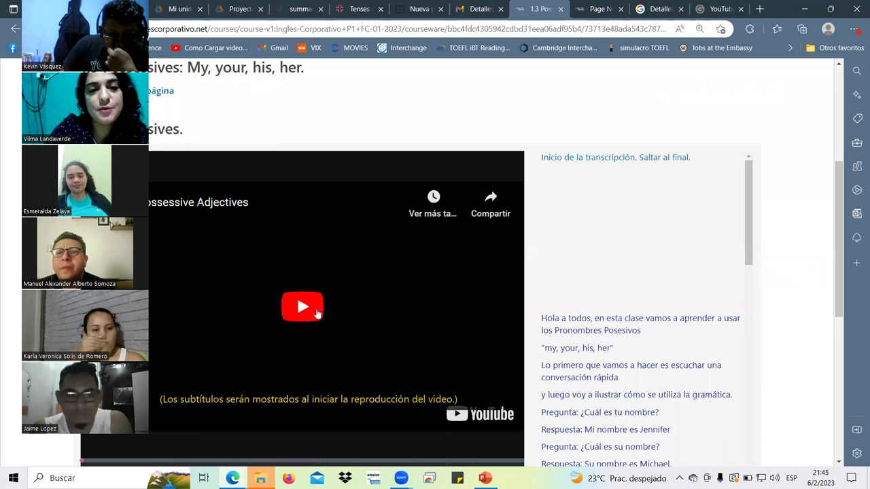
- Play the Possessive Adjectives video
left_click(314, 308)
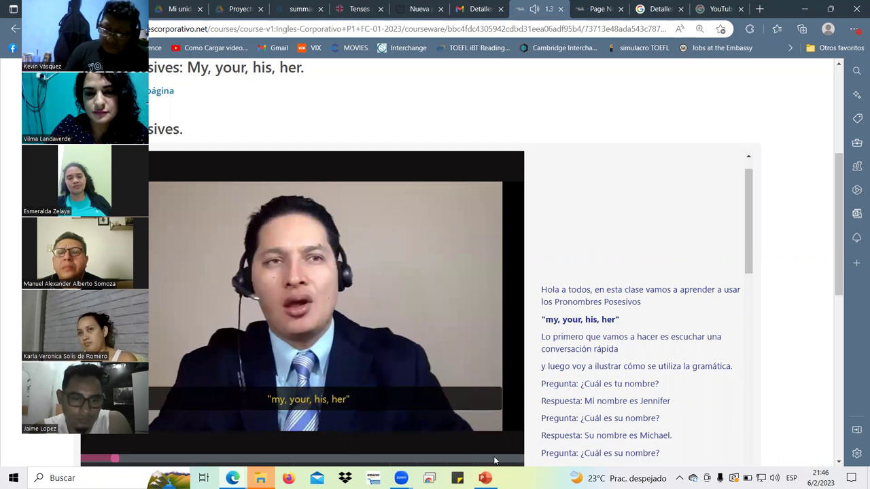
mouse_move(483, 449)
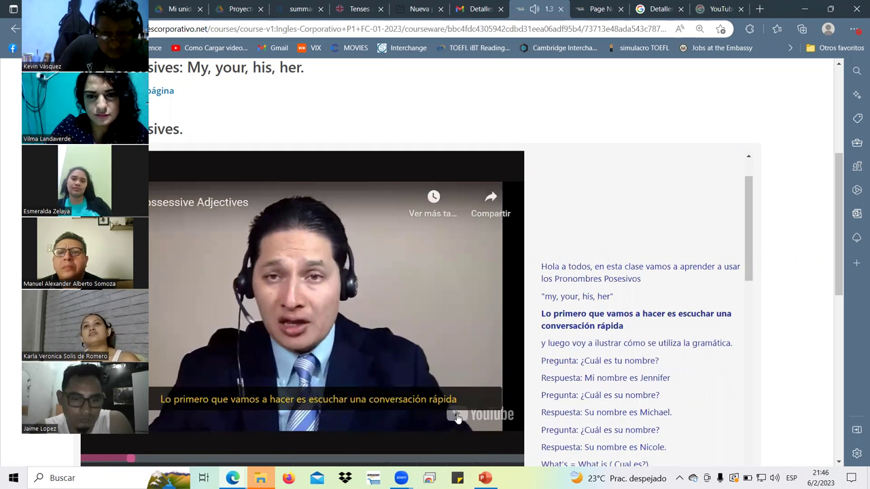
scroll(455, 414, "down", 1)
- Watch the Possessive Adjectives video full screen to 2:21, pausing briefly and closing the suggestions strip
left_click(460, 414)
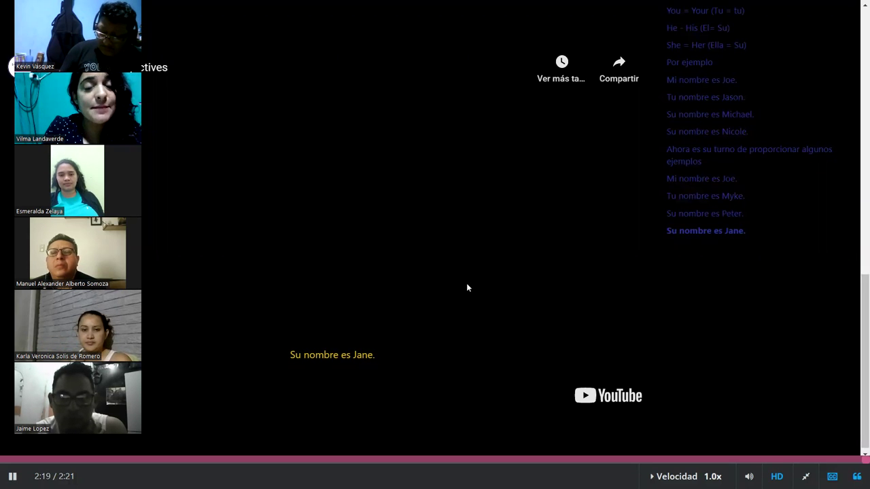
left_click(474, 261)
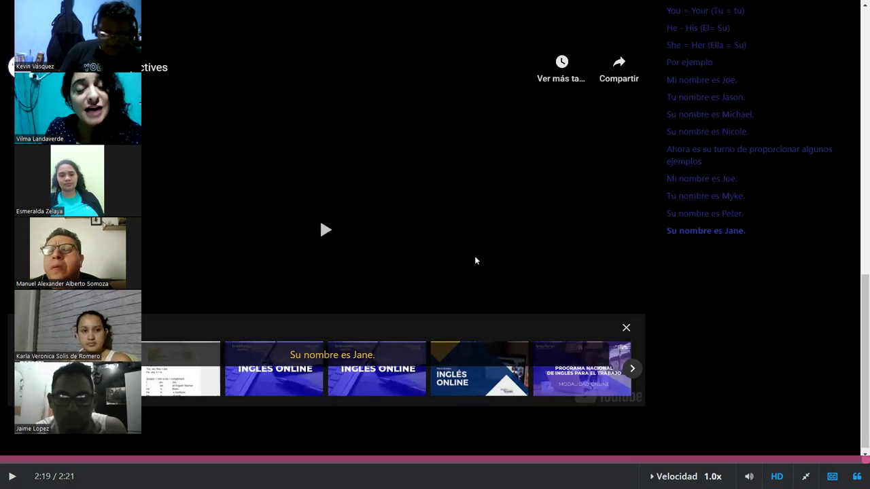
left_click(466, 260)
left_click(466, 256)
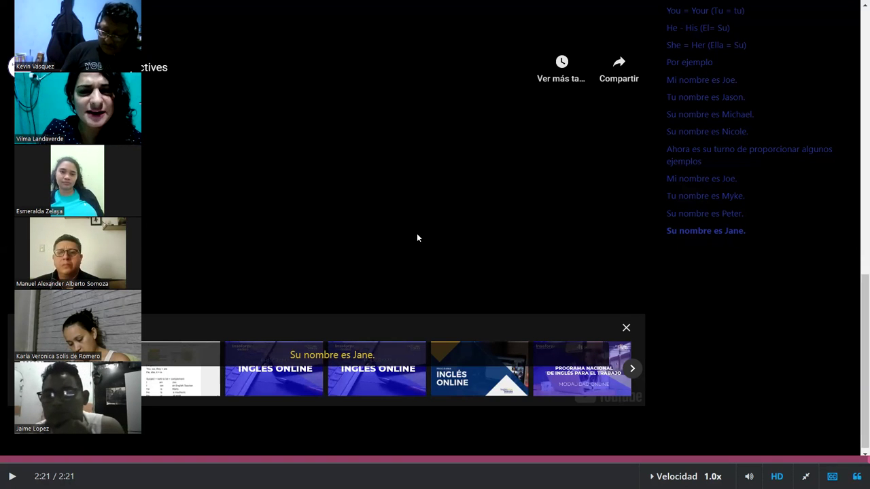
left_click(416, 233)
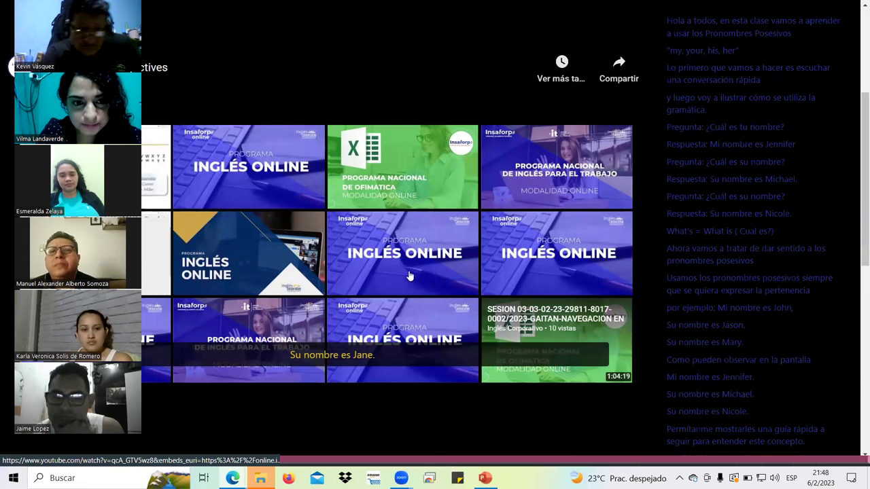
- Exit full screen, open 1.4 Knowledge Check, and highlight its English and Spanish instructions
key("Escape")
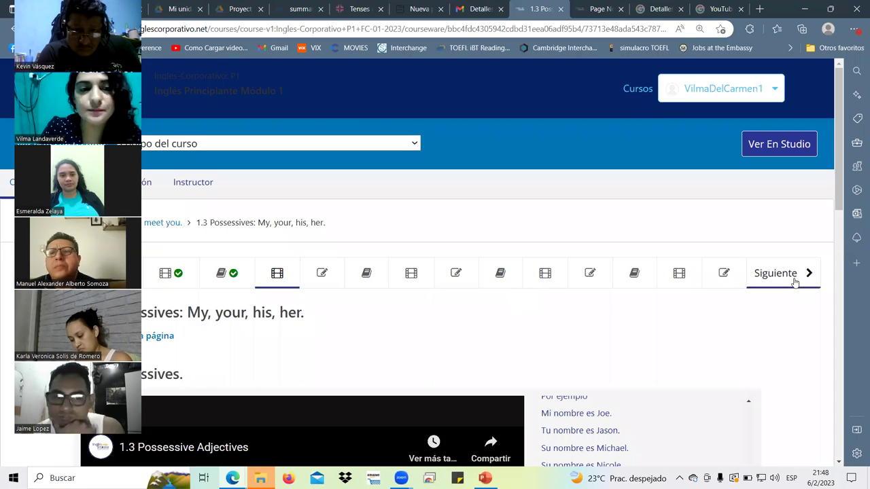
left_click(776, 273)
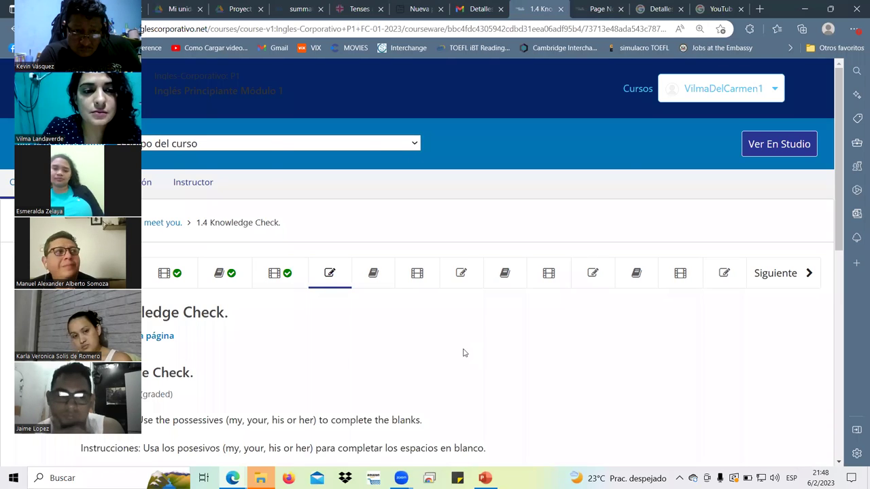
scroll(465, 353, "down", 2)
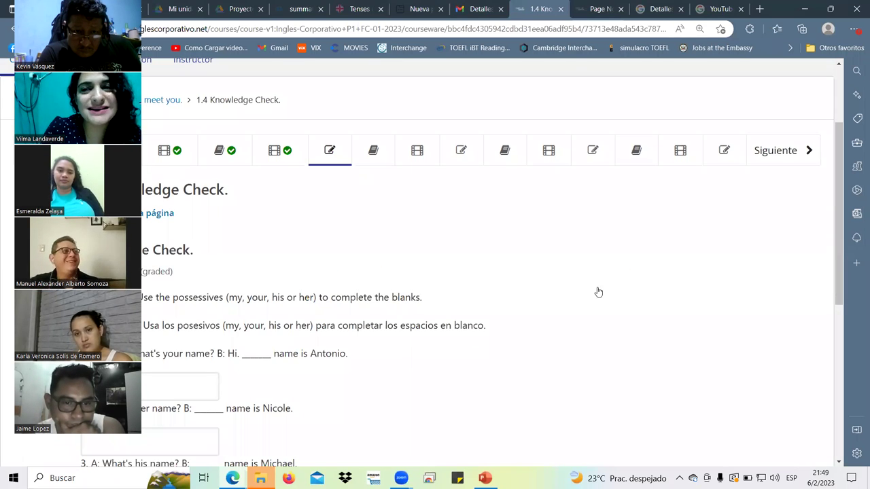
scroll(639, 272, "down", 2)
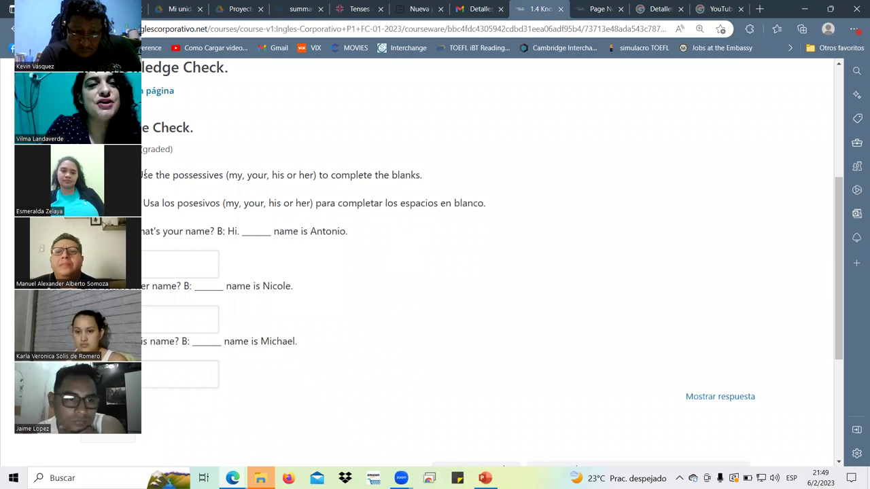
left_click_drag(143, 175, 244, 176)
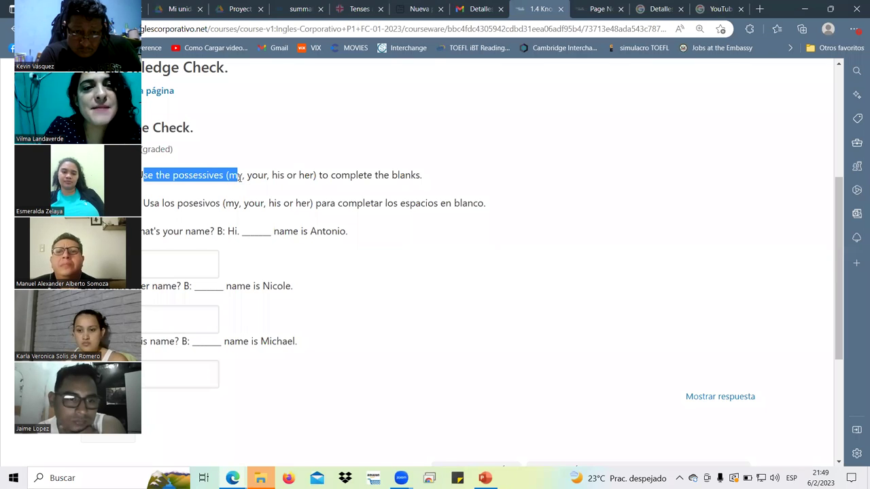
left_click(296, 177)
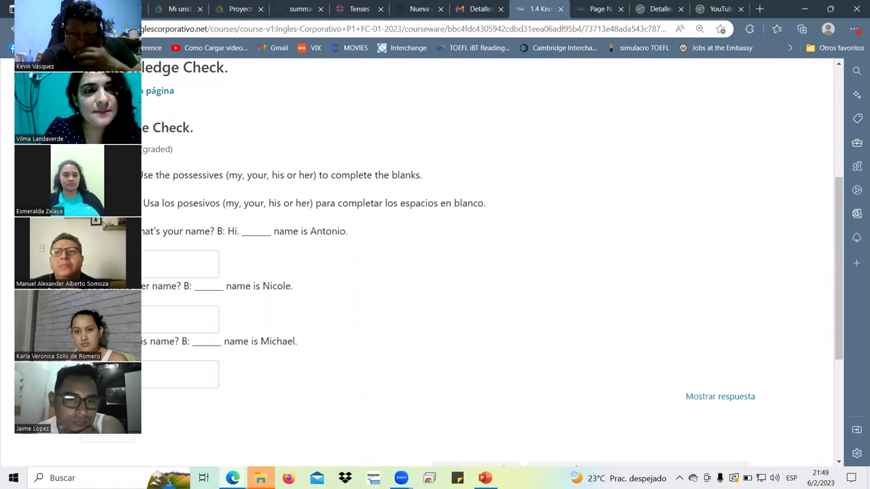
left_click_drag(143, 203, 478, 203)
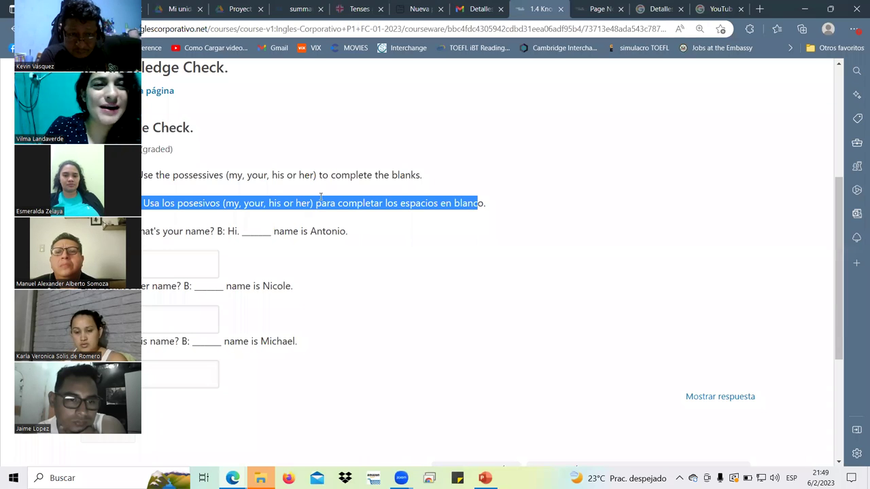
left_click(150, 235)
double_click(154, 231)
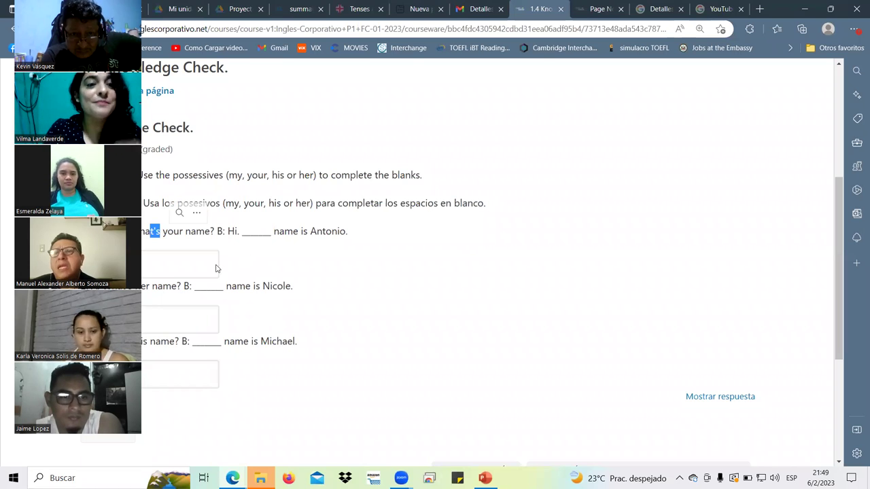
- Fill in the blanks about names, including Nicole and Michael, then revisit the first answer
left_click(183, 268)
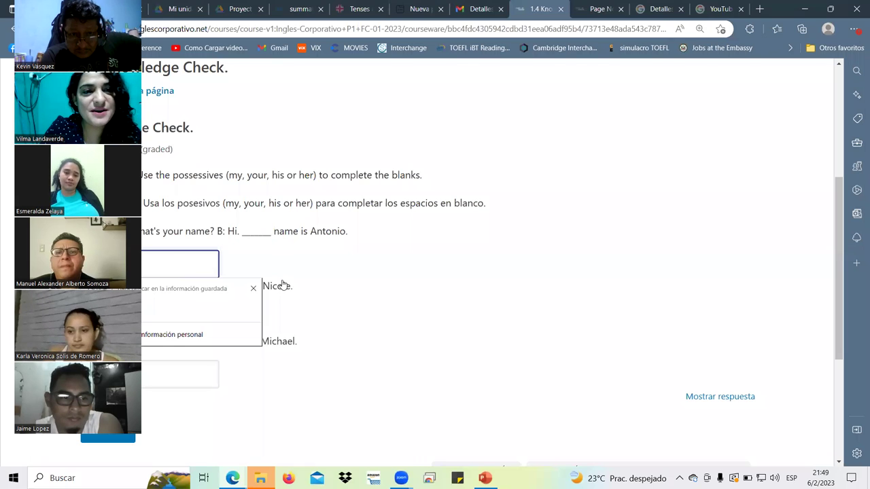
left_click(397, 297)
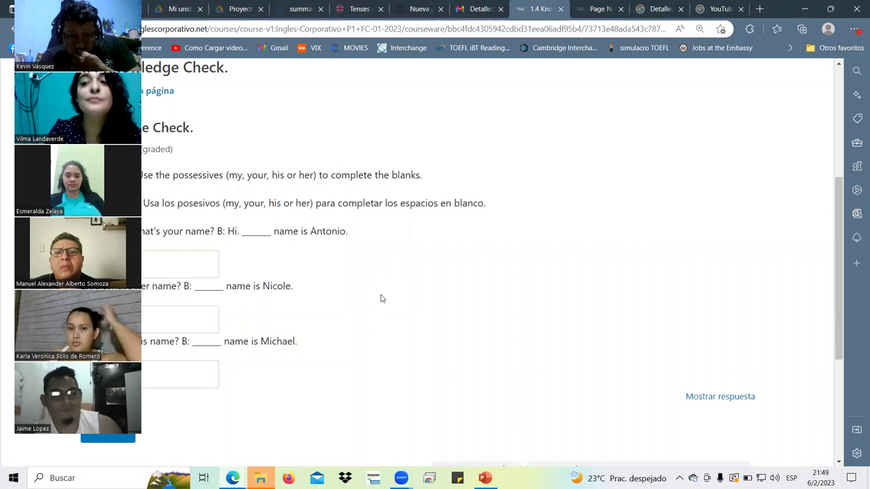
left_click(178, 319)
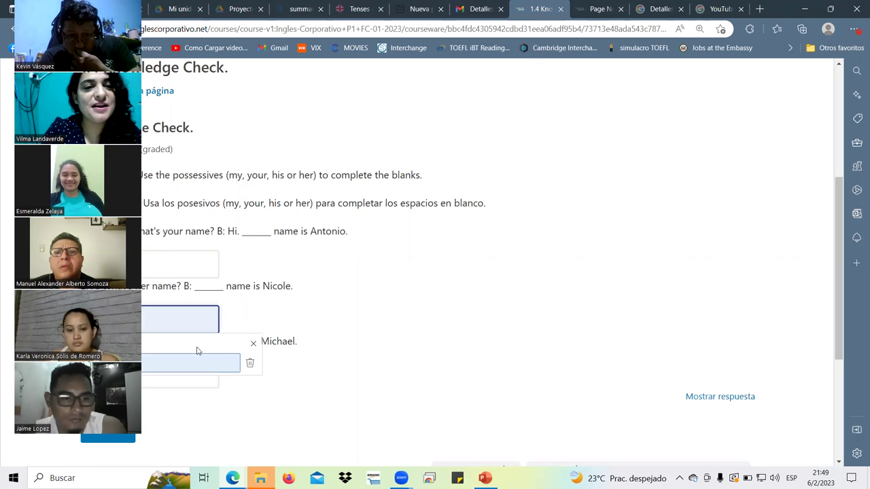
key("Escape")
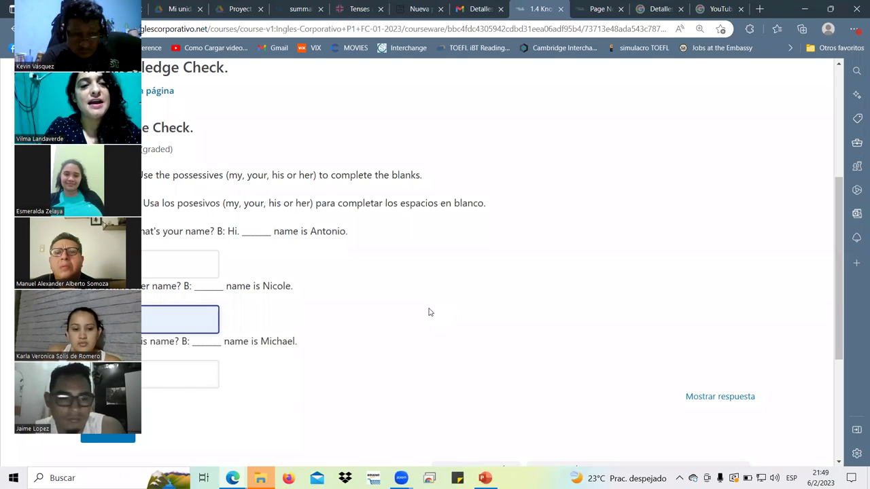
left_click(429, 312)
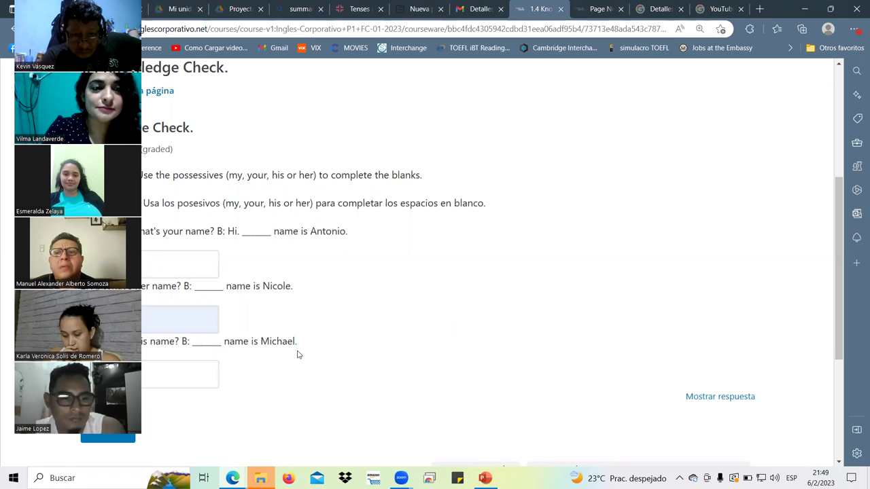
left_click(201, 369)
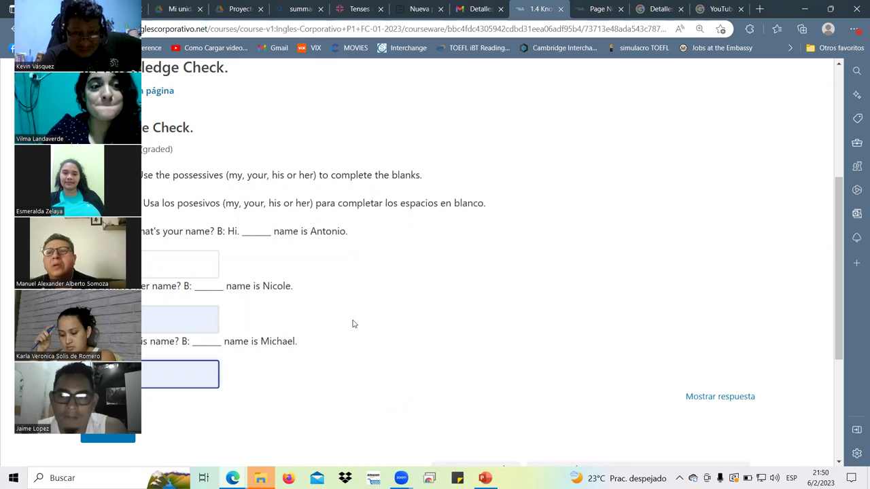
left_click(188, 265)
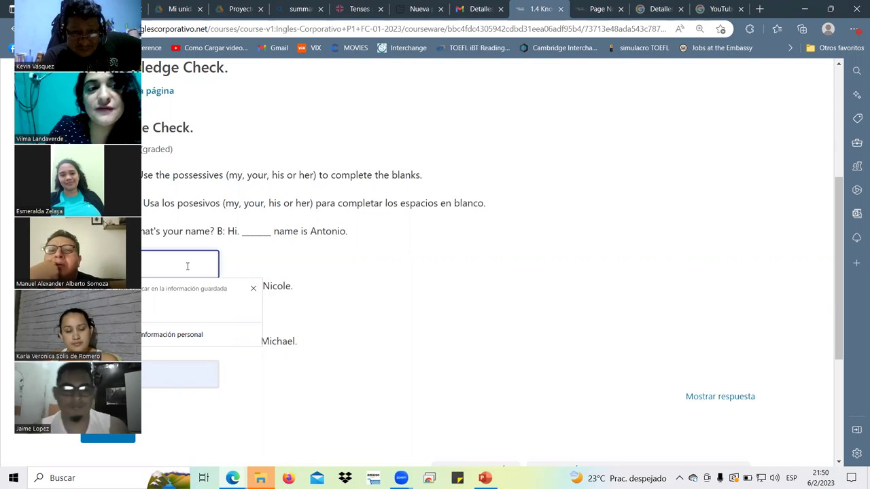
left_click(273, 265)
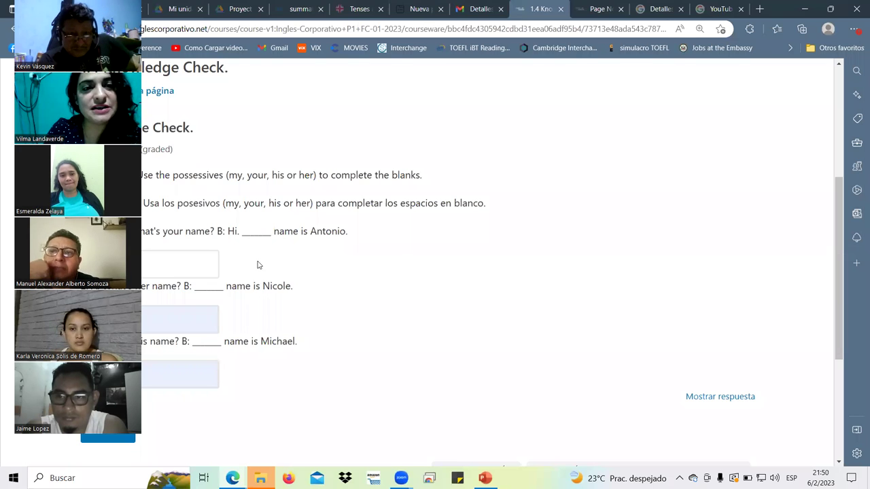
- Highlight 'possessives', submit the answers for a 25/25 score, and go to 1.5 Lesson Objective
double_click(202, 178)
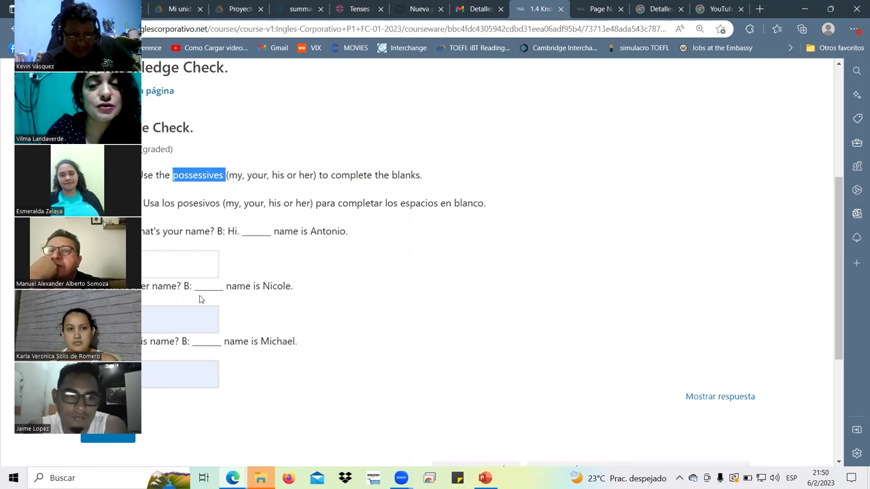
left_click(238, 365)
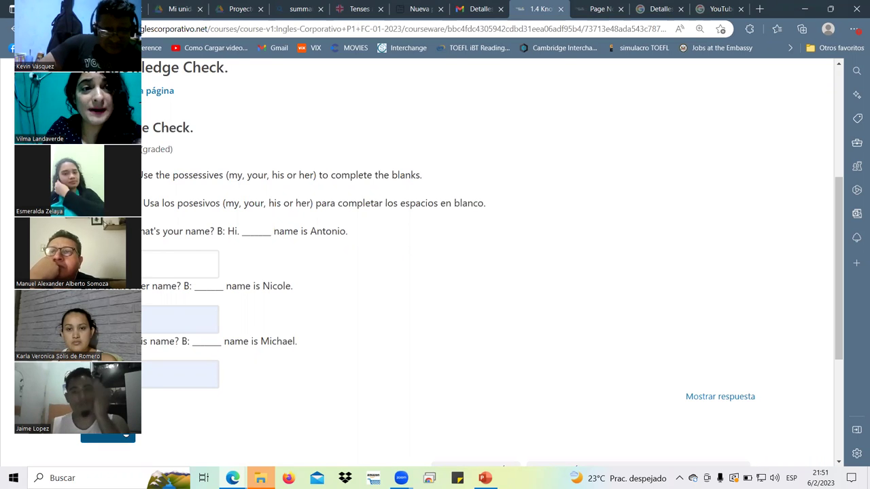
left_click(107, 435)
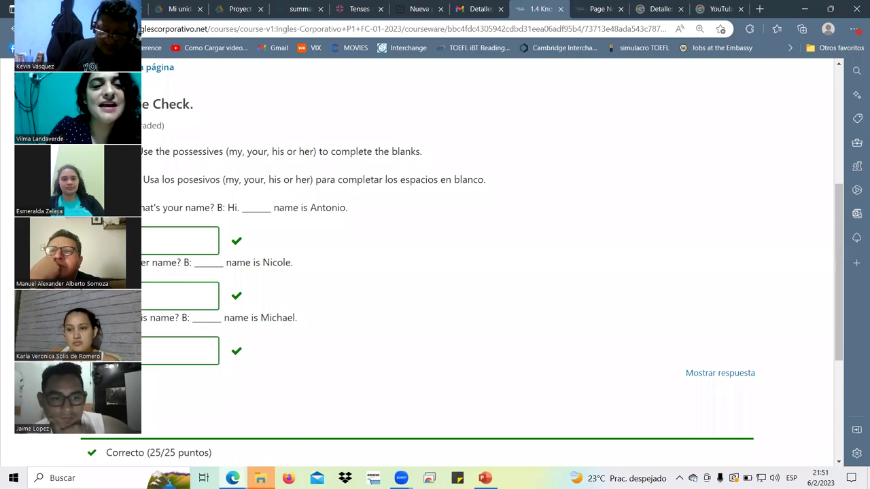
scroll(237, 386, "down", 3)
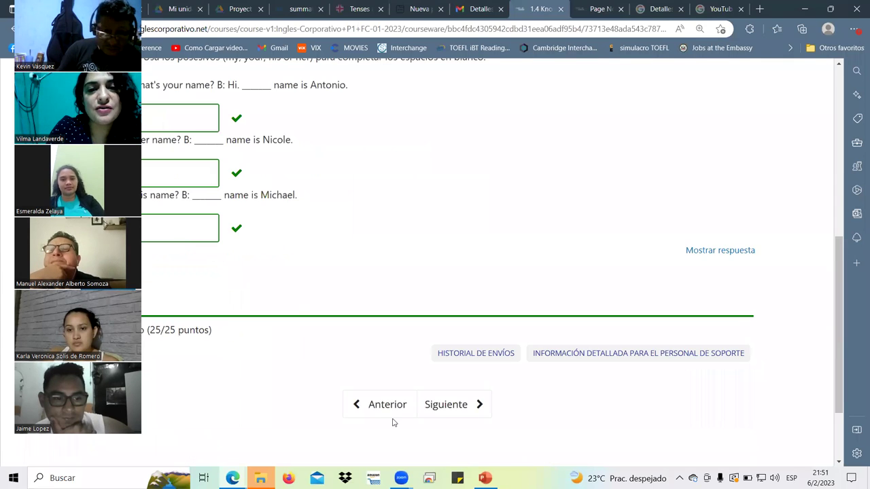
scroll(368, 315, "up", 8)
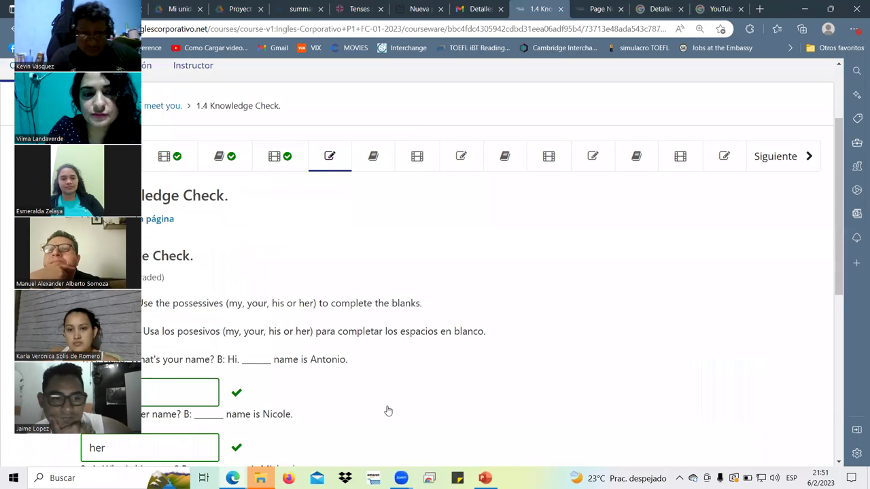
scroll(390, 405, "down", 3)
scroll(415, 405, "down", 2)
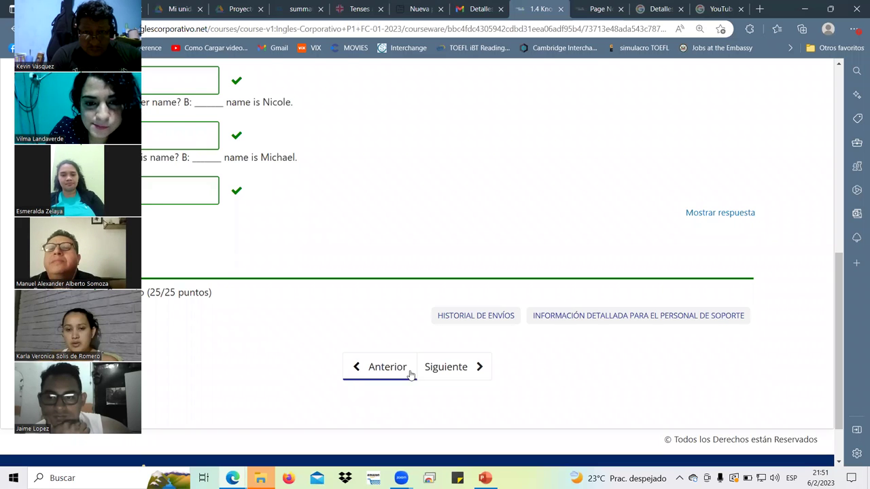
left_click(441, 371)
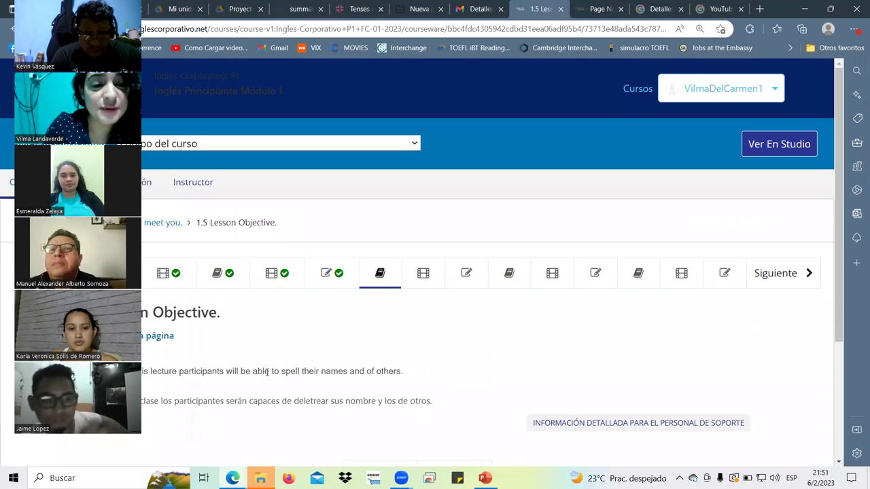
- Highlight the spelling-names objective sentence, then the words 'their names' and 'their'
triple_click(427, 370)
scroll(427, 370, "down", 1)
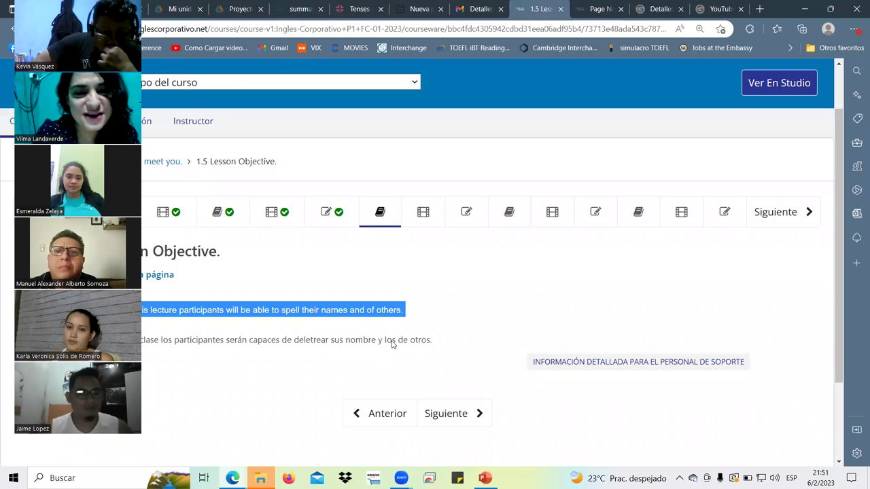
scroll(433, 318, "up", 1)
scroll(440, 311, "down", 2)
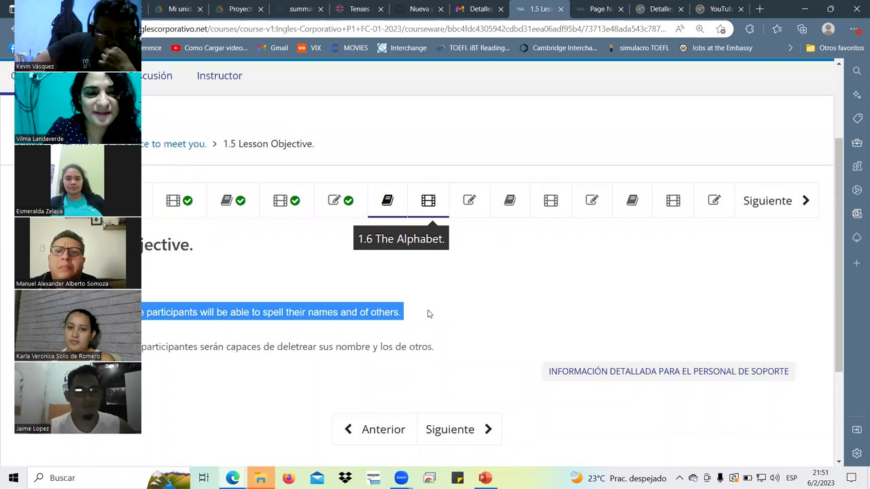
scroll(435, 309, "up", 1, "ctrl")
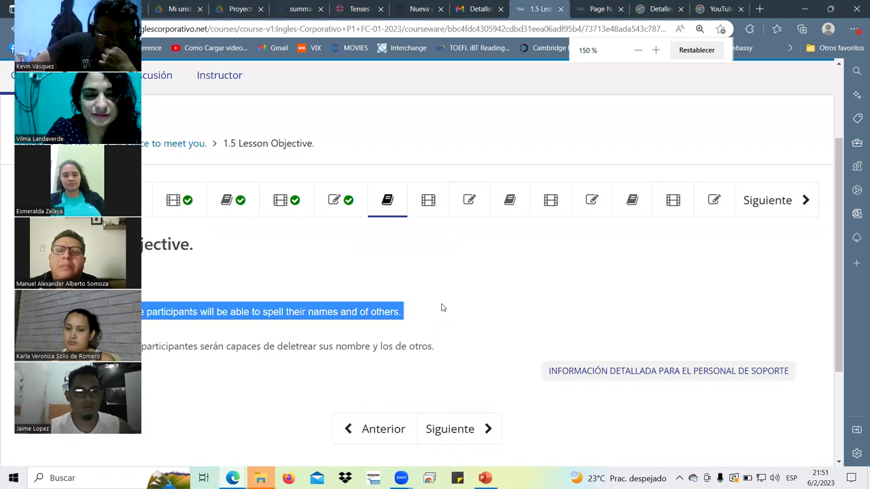
scroll(399, 320, "up", 1, "ctrl")
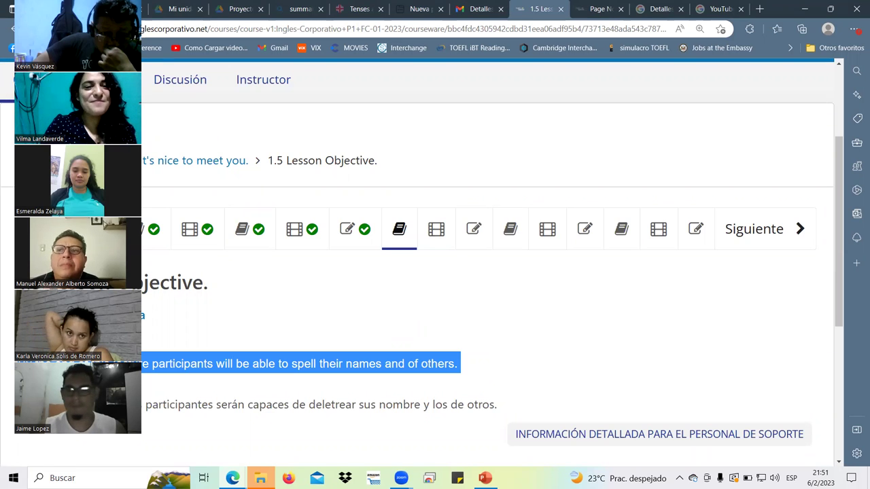
left_click(145, 375)
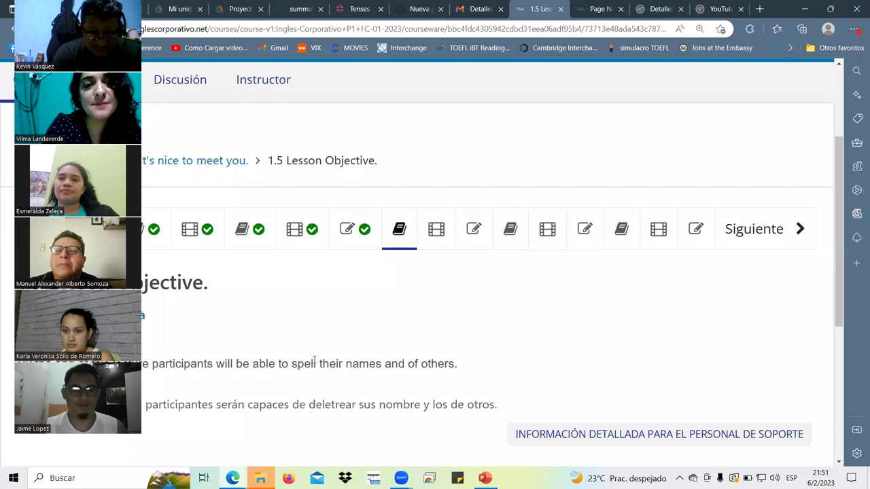
mouse_move(319, 366)
left_mouse_down()
mouse_move(387, 369)
mouse_move(378, 375)
left_mouse_up()
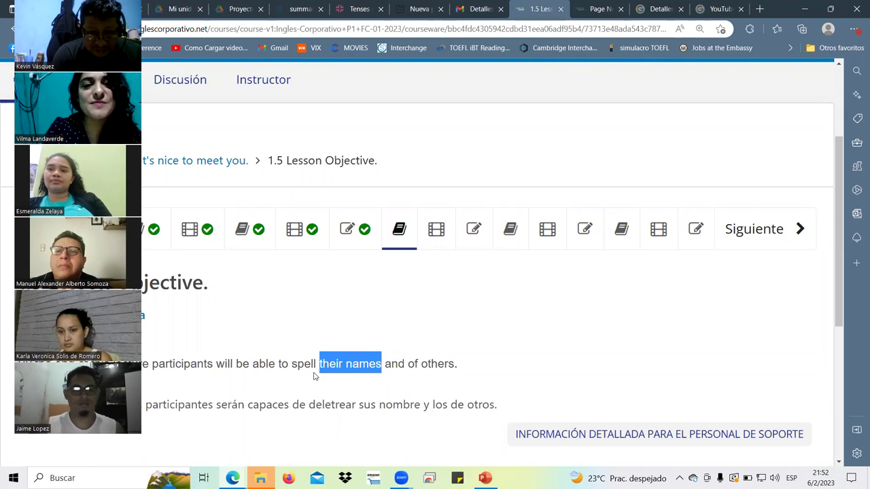
left_click(315, 375)
double_click(331, 363)
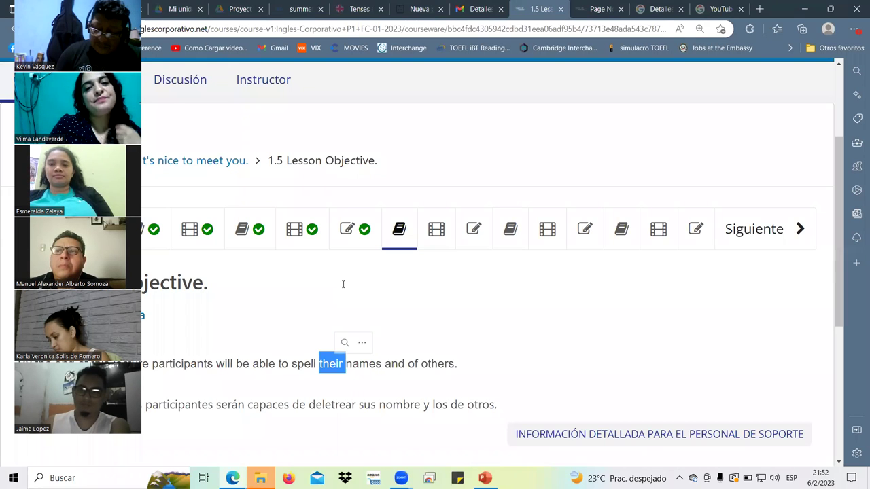
scroll(342, 288, "down", 3)
scroll(400, 318, "up", 3)
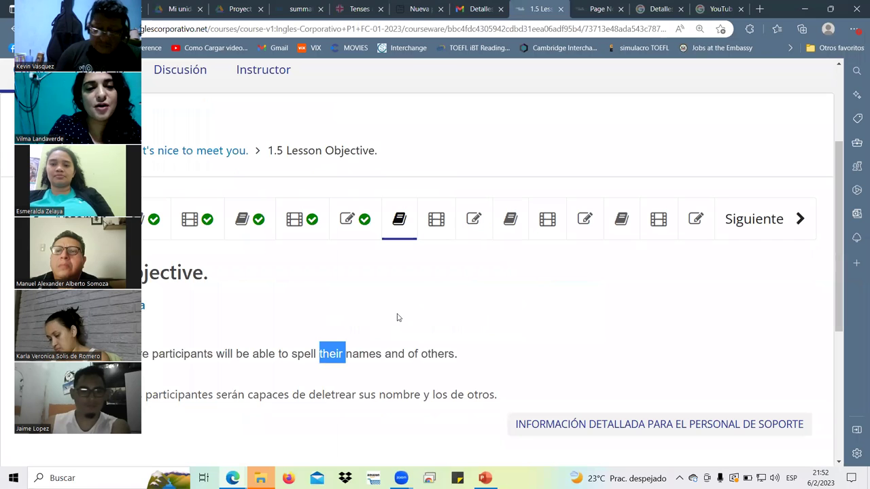
scroll(399, 318, "up", 1)
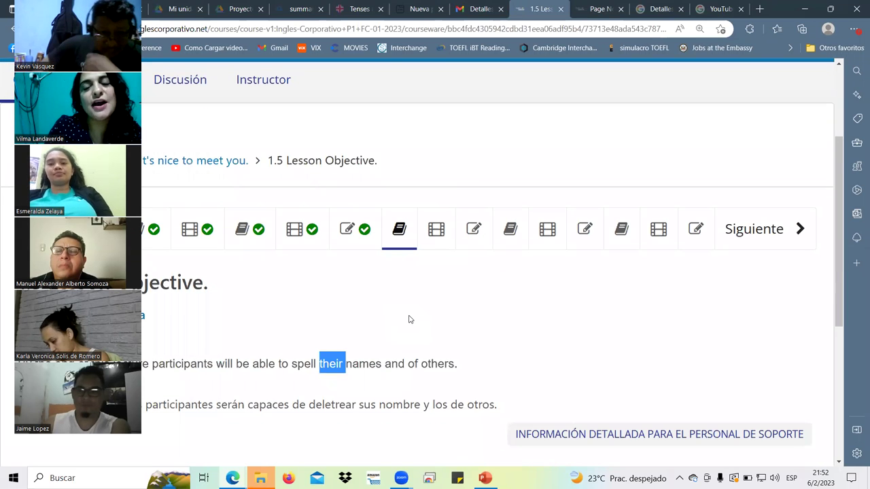
scroll(410, 319, "down", 1)
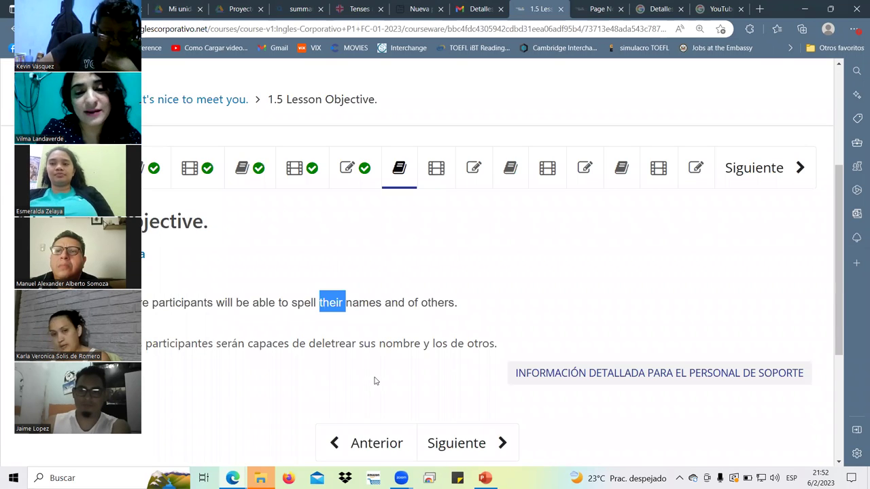
- Go to unit 1.6 The Alphabet and play its video lesson full screen
left_click(466, 443)
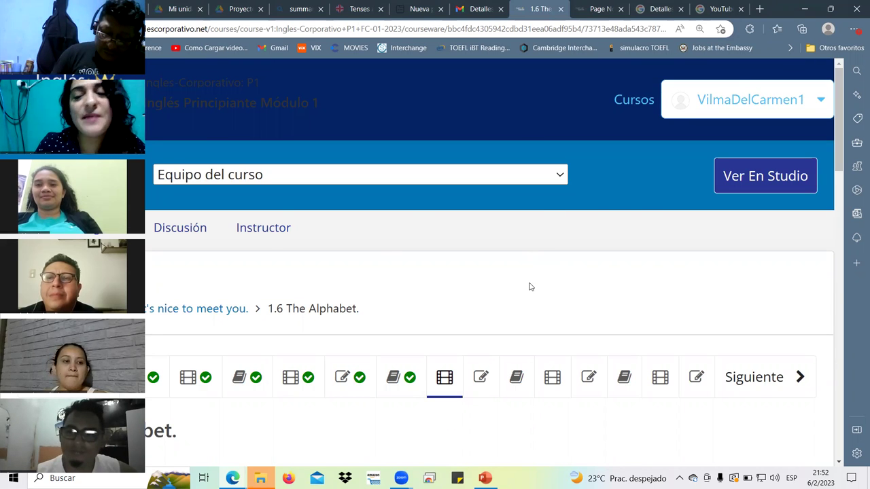
scroll(531, 287, "down", 5)
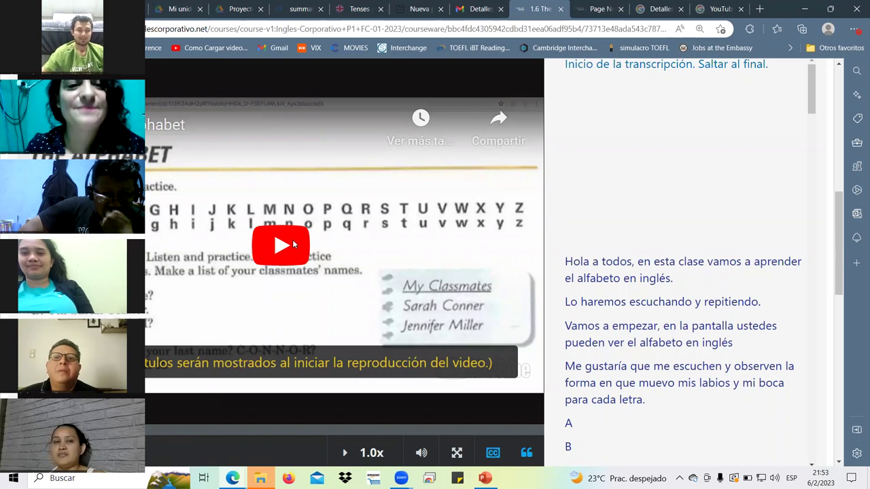
left_click(292, 239)
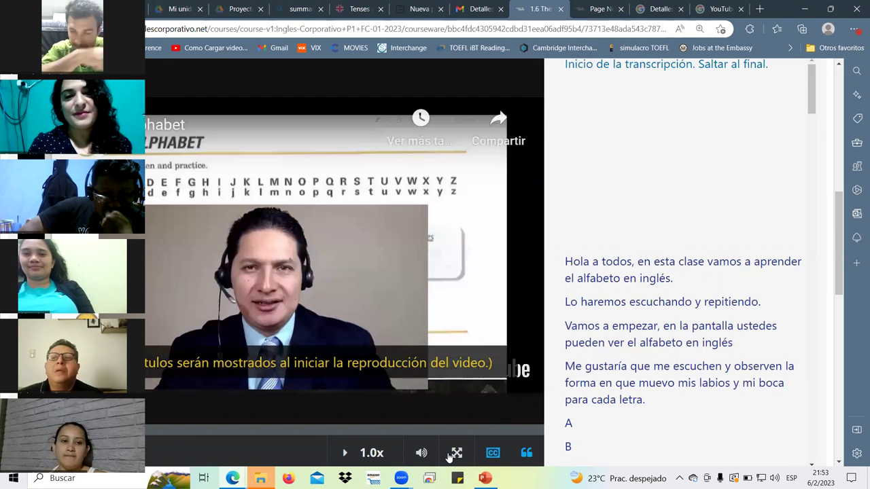
left_click(456, 453)
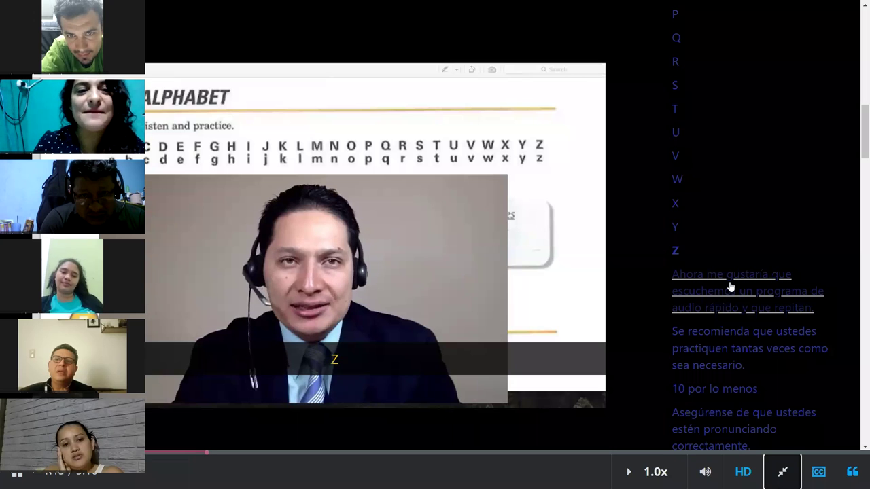
- Seek the video to the transcript line 'Ahora me gustaría que escuchemos…'
left_click(730, 285)
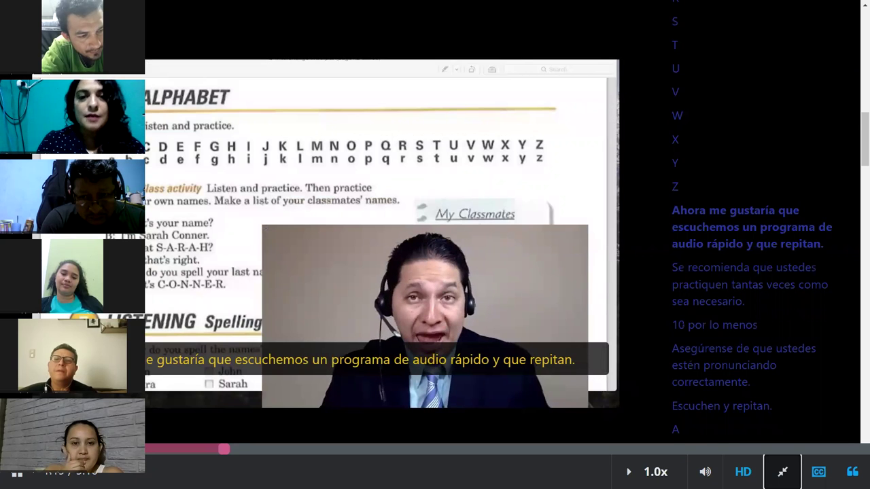
mouse_move(520, 231)
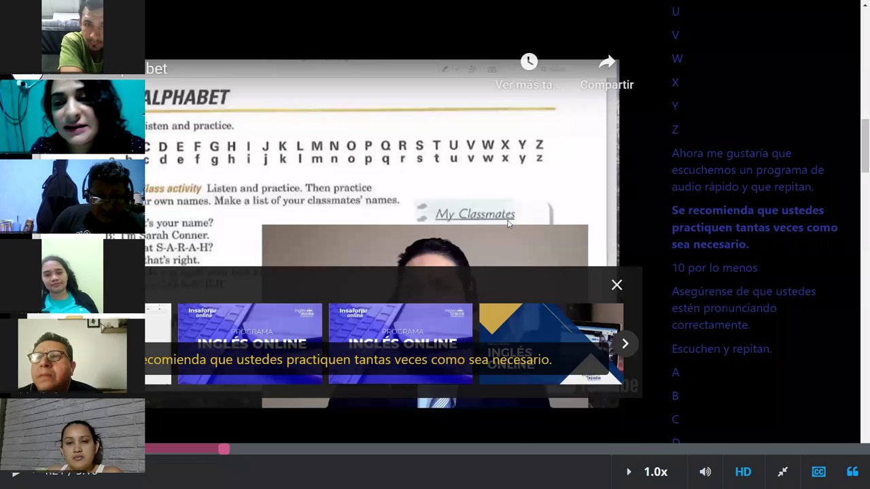
mouse_move(380, 234)
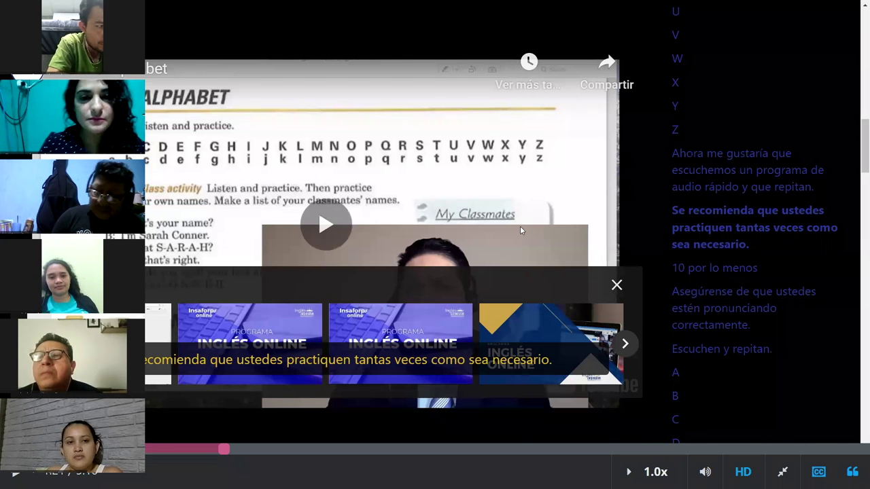
- Resume the paused Alphabet video through to the Vocaroo recording demo at 4:25
key("space")
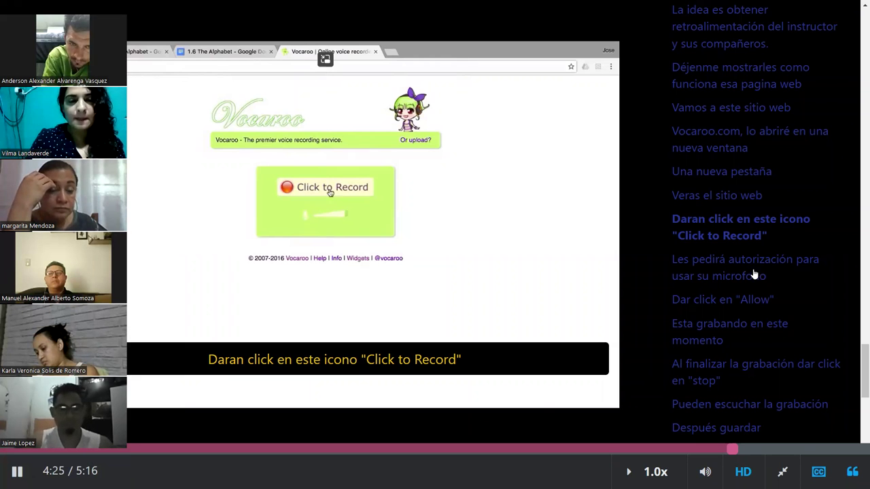
- Skip ahead to the recording-finish instructions, then exit full screen once the video ends
left_click(747, 371)
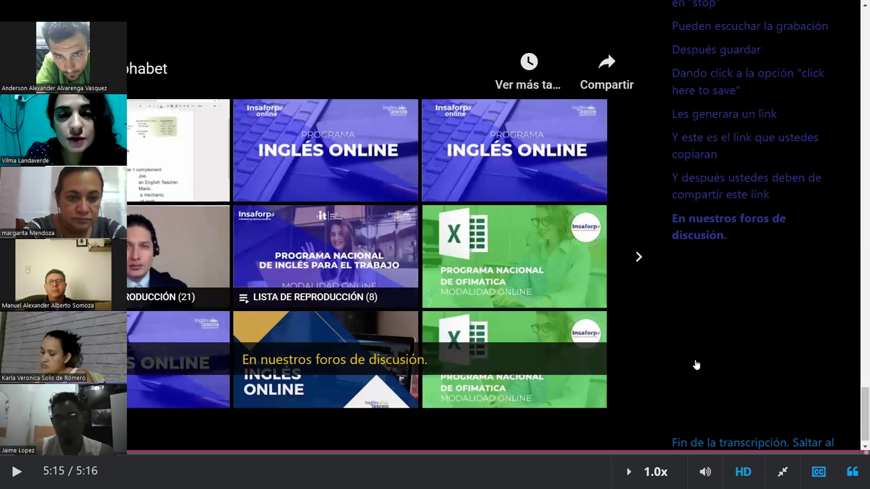
key("Escape")
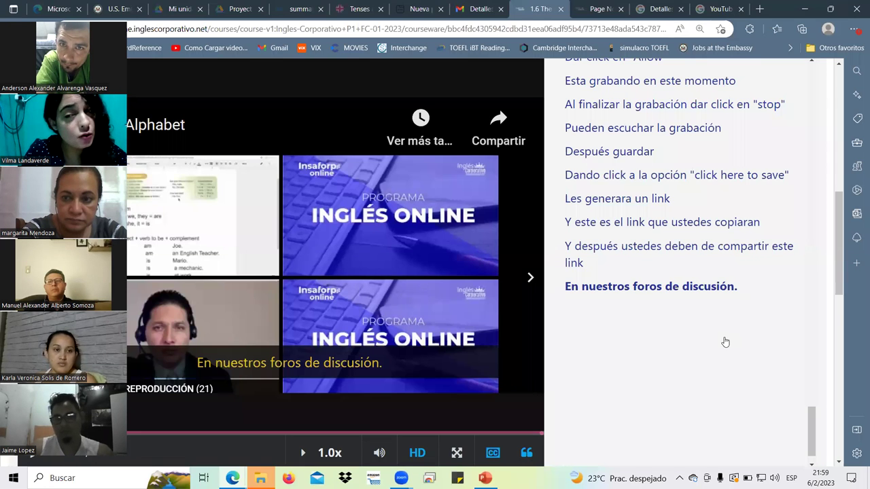
- Zoom the 1.6 Alphabet page out to show the Discusión posts with voca.ro links
key("ctrl+minus")
key("ctrl+minus")
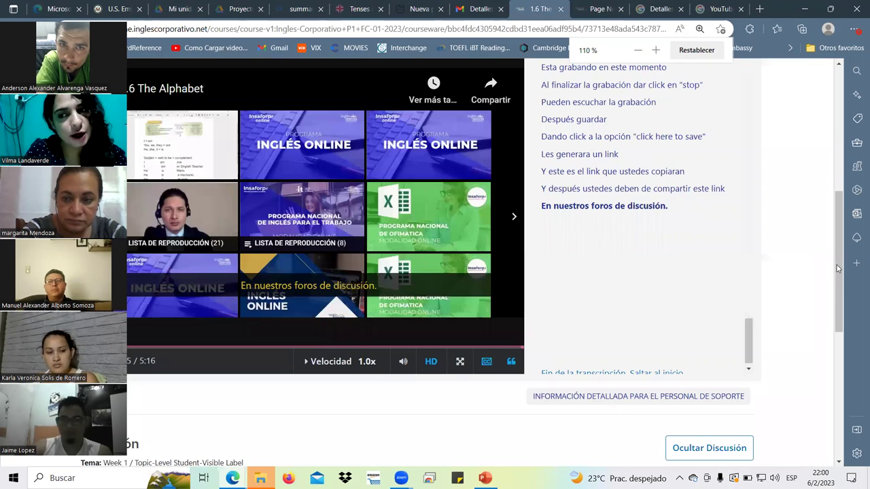
scroll(501, 219, "up", 2)
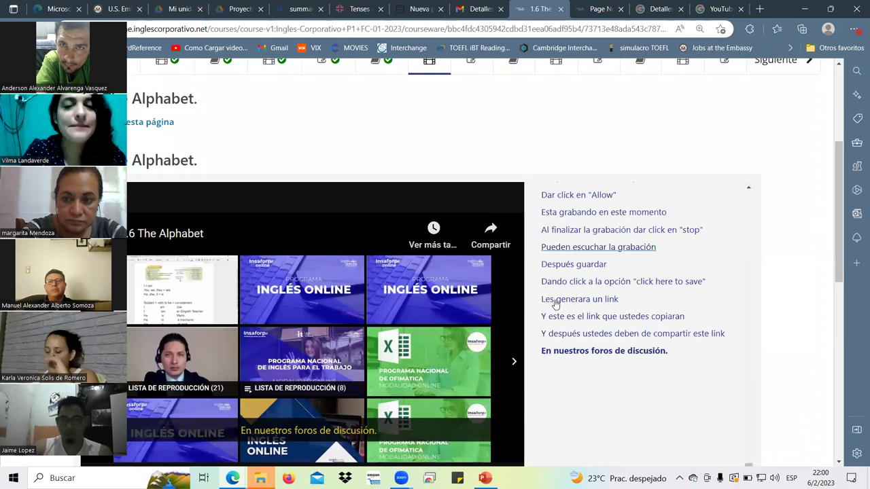
scroll(618, 239, "up", 5)
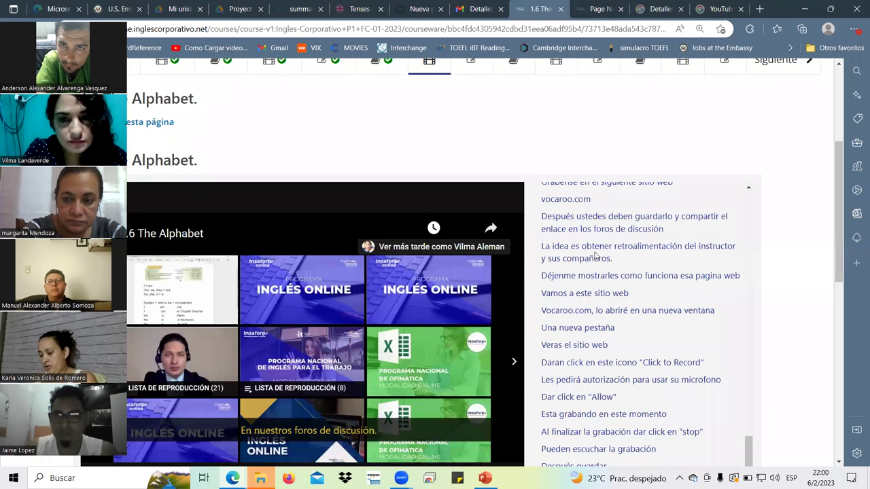
scroll(619, 239, "up", 5)
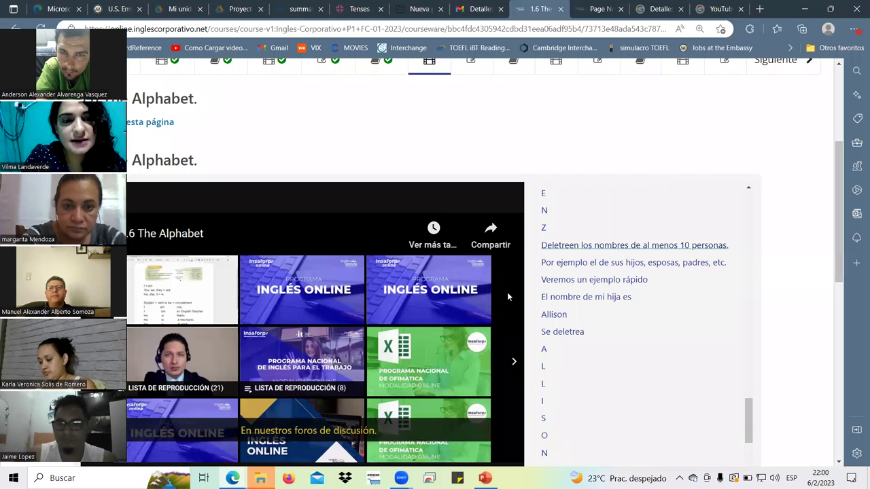
scroll(507, 292, "down", 10)
scroll(422, 238, "down", 2)
scroll(263, 229, "up", 2)
scroll(156, 285, "up", 2)
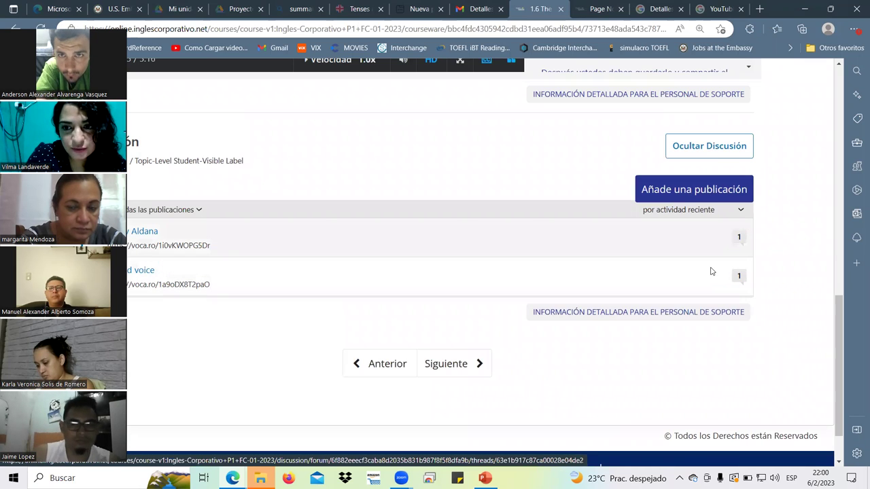
scroll(728, 243, "up", 2)
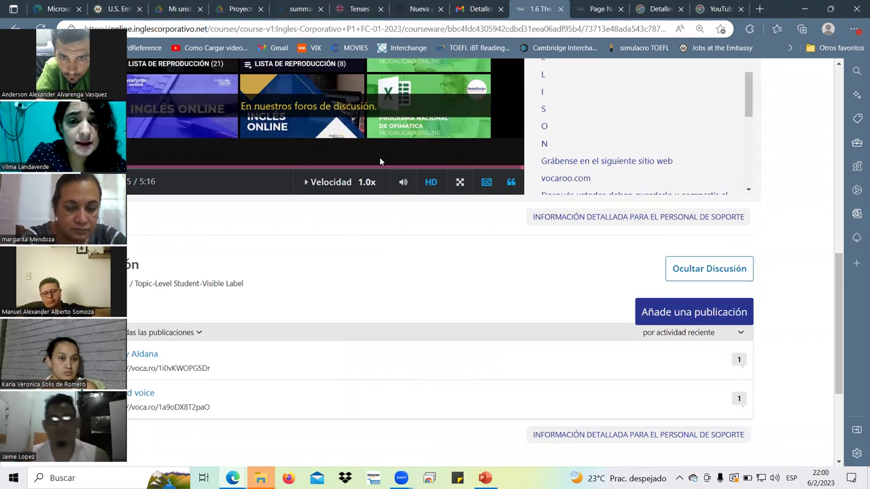
scroll(297, 265, "down", 3)
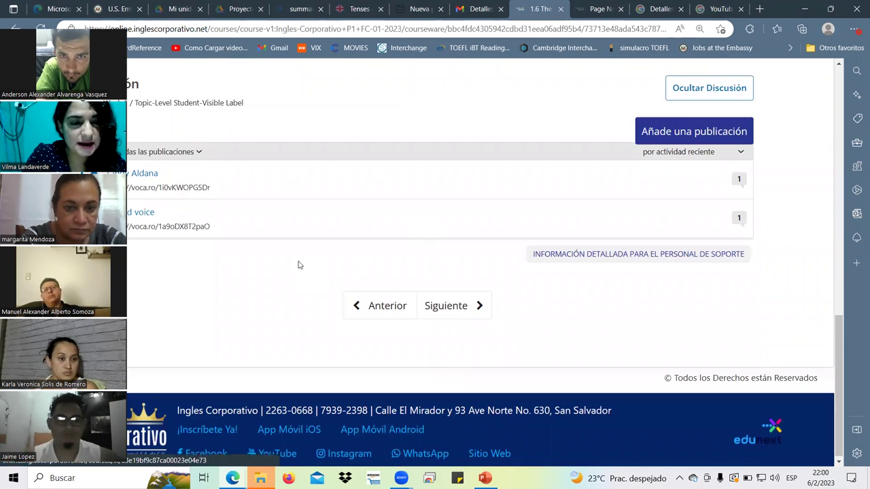
scroll(298, 265, "up", 5)
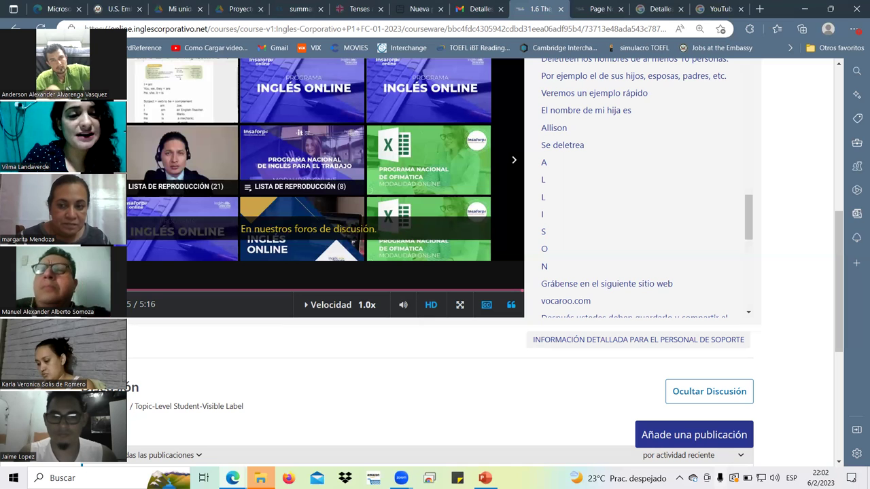
scroll(521, 272, "up", 5)
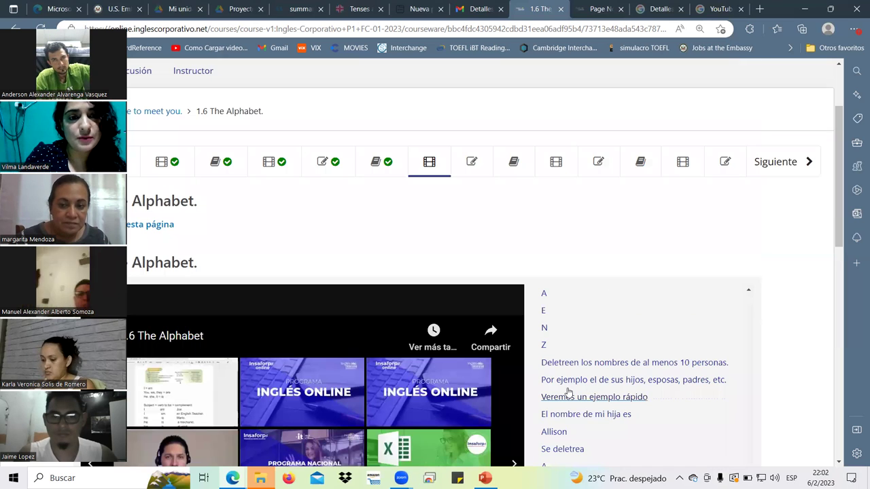
scroll(522, 347, "down", 5)
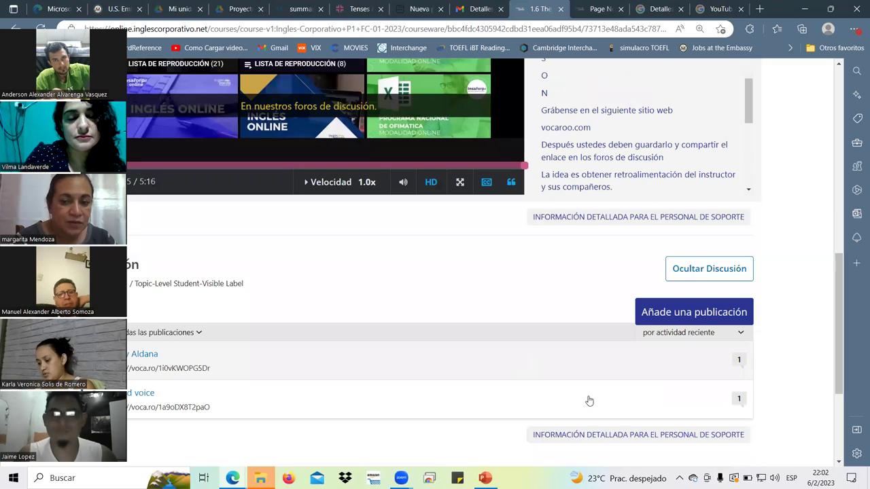
scroll(590, 339, "up", 3)
scroll(468, 204, "up", 3)
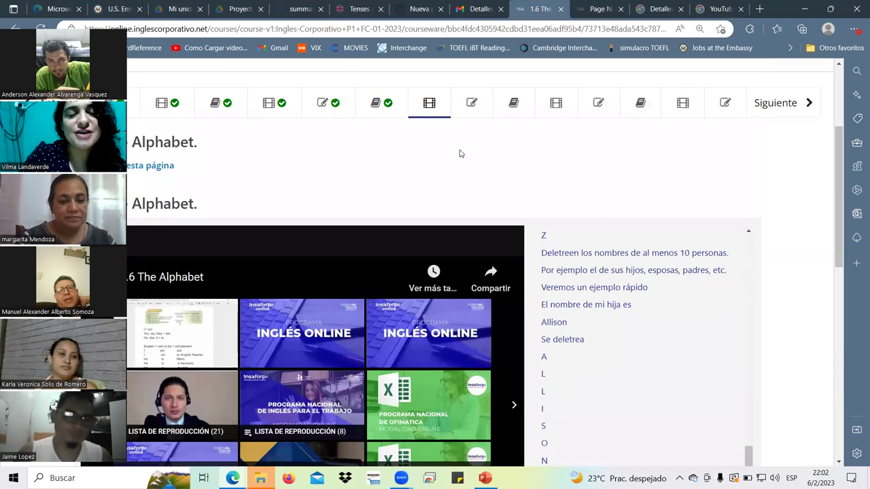